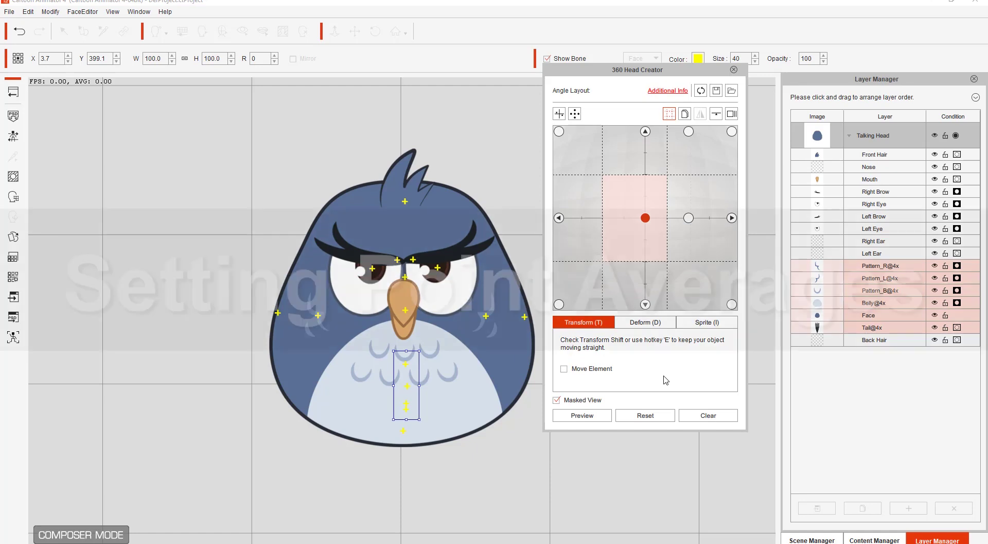
- Preview the bird's head turn, then turn the preview off to edit the front angle again
{"action": "left_click", "coordinate": [590, 415]}
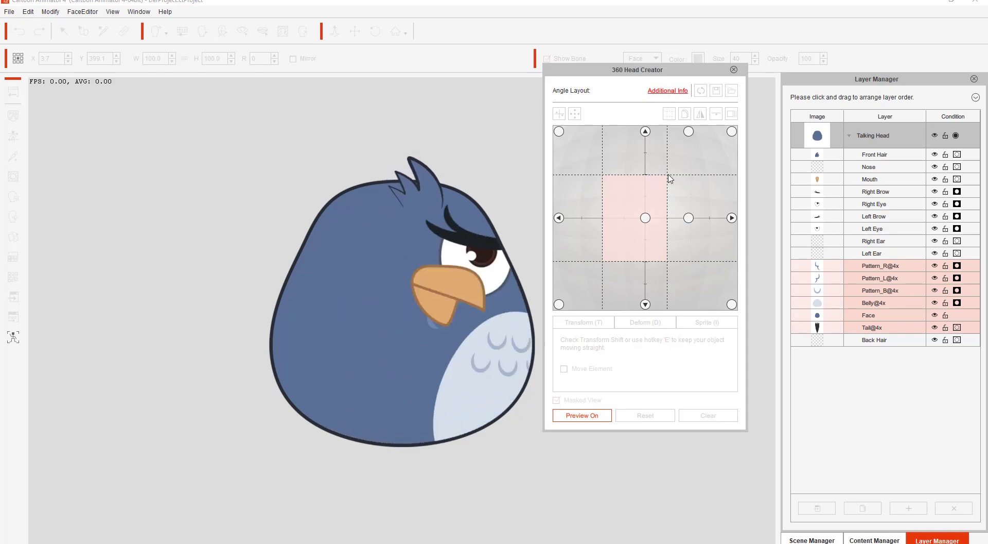
{"action": "left_click", "coordinate": [597, 416]}
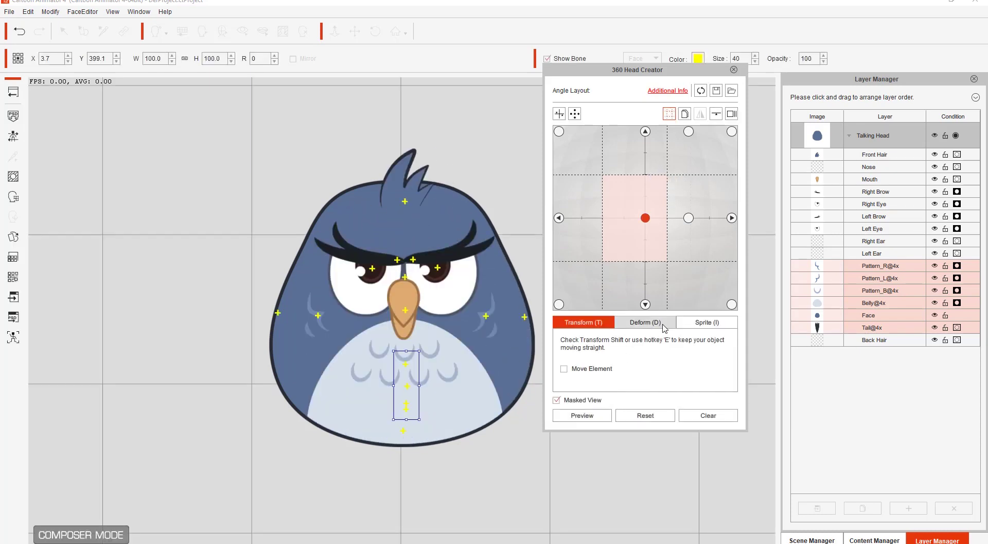
- Add top-centre, upper side and upper back head angles to the grid, then preview them
{"action": "left_click", "coordinate": [575, 118]}
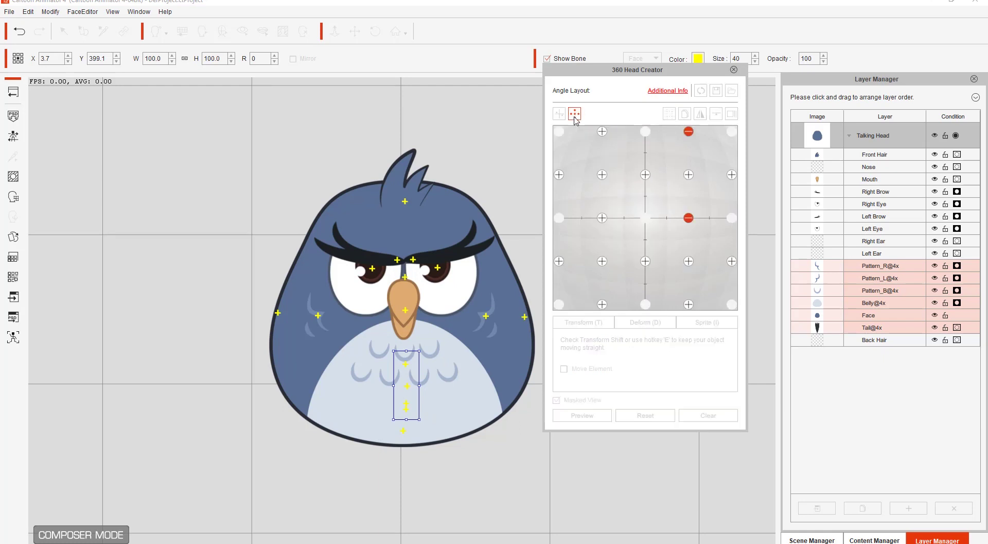
{"action": "left_click", "coordinate": [647, 175]}
{"action": "left_click", "coordinate": [689, 175]}
{"action": "left_click", "coordinate": [732, 175]}
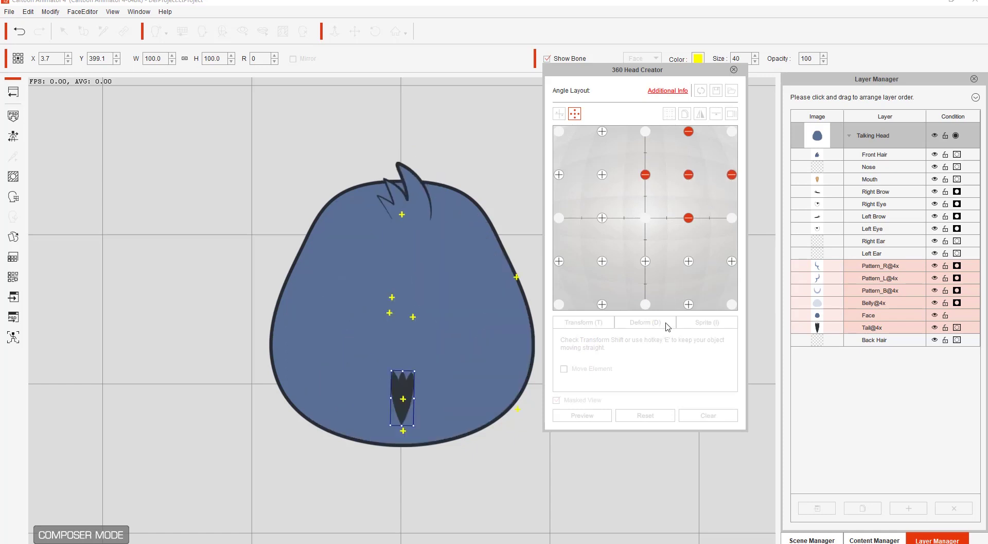
{"action": "left_click", "coordinate": [575, 114]}
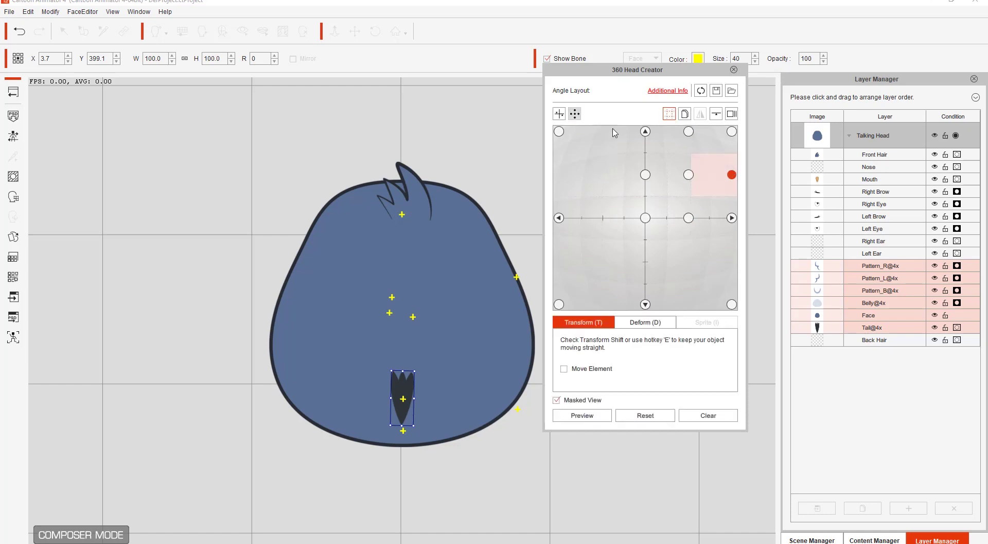
{"action": "left_click", "coordinate": [582, 415]}
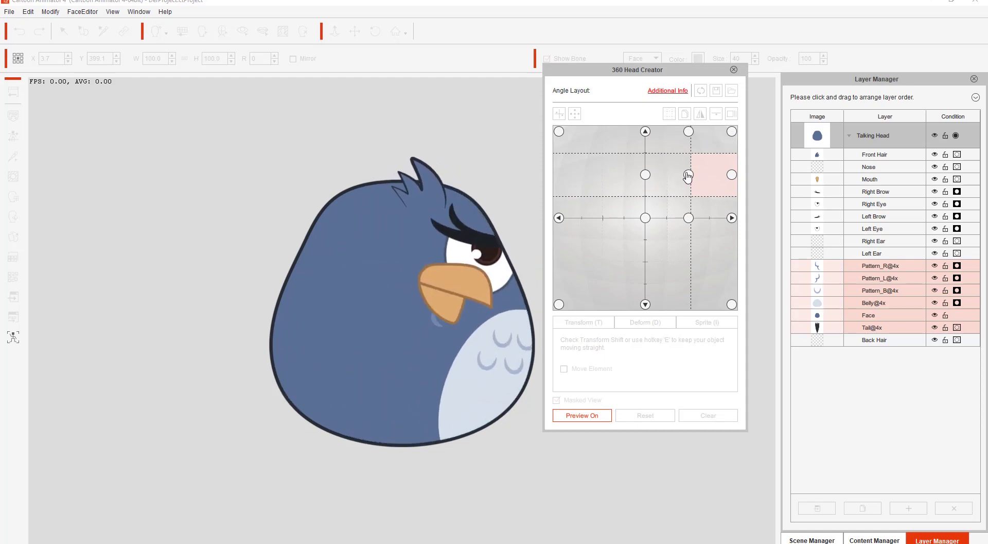
- At the upper side angle, average the tail between the top and side angles
{"action": "left_click", "coordinate": [592, 416]}
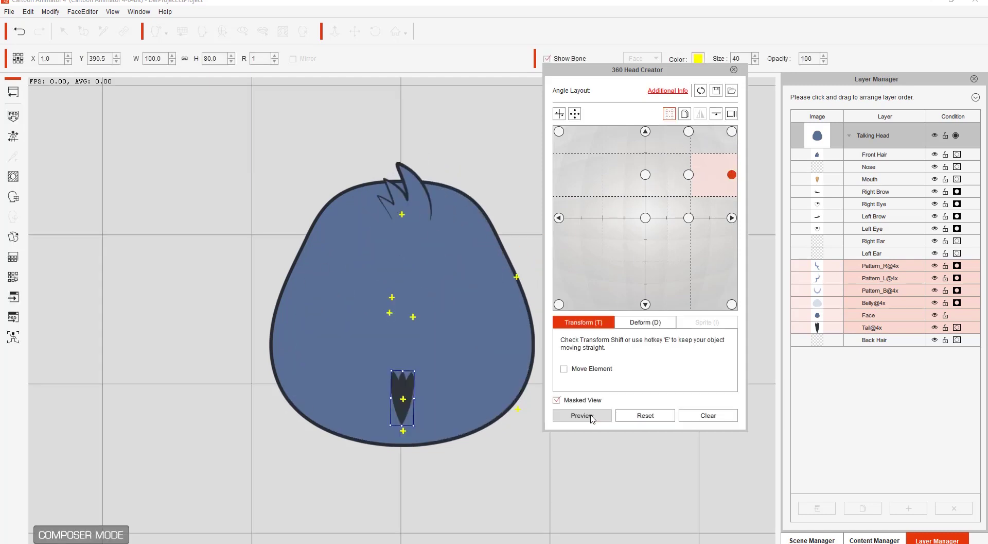
{"action": "left_click", "coordinate": [689, 175]}
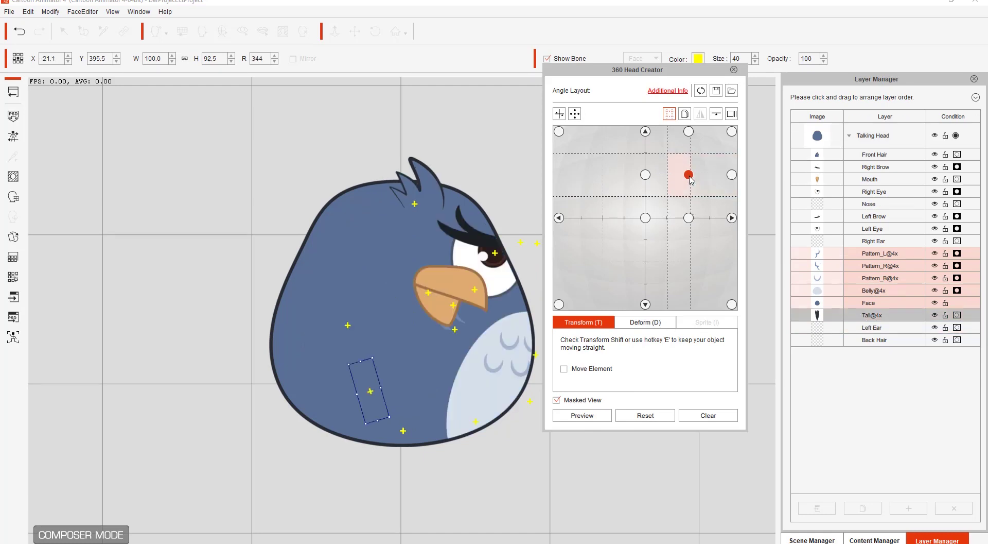
{"action": "left_click", "coordinate": [717, 116]}
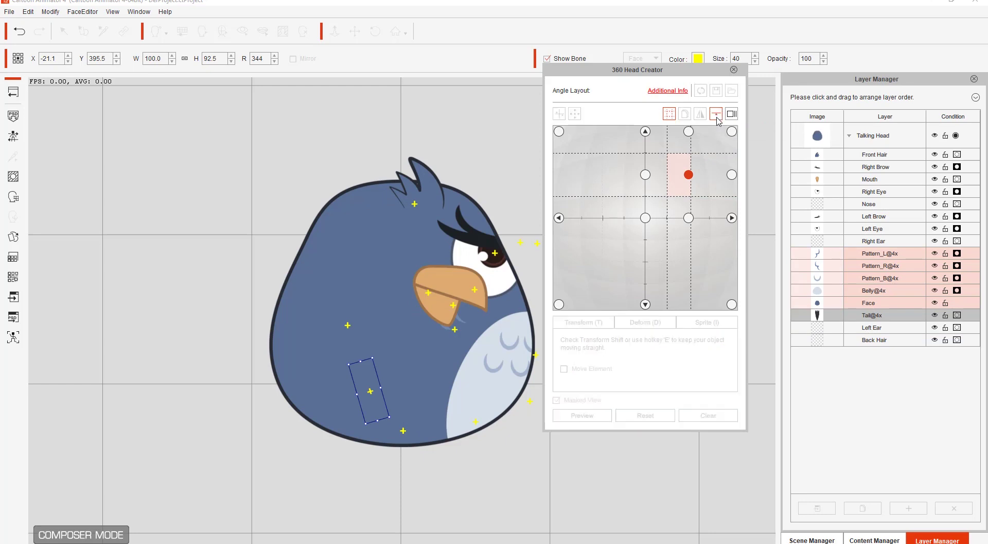
{"action": "left_click", "coordinate": [690, 133]}
{"action": "left_click", "coordinate": [689, 218]}
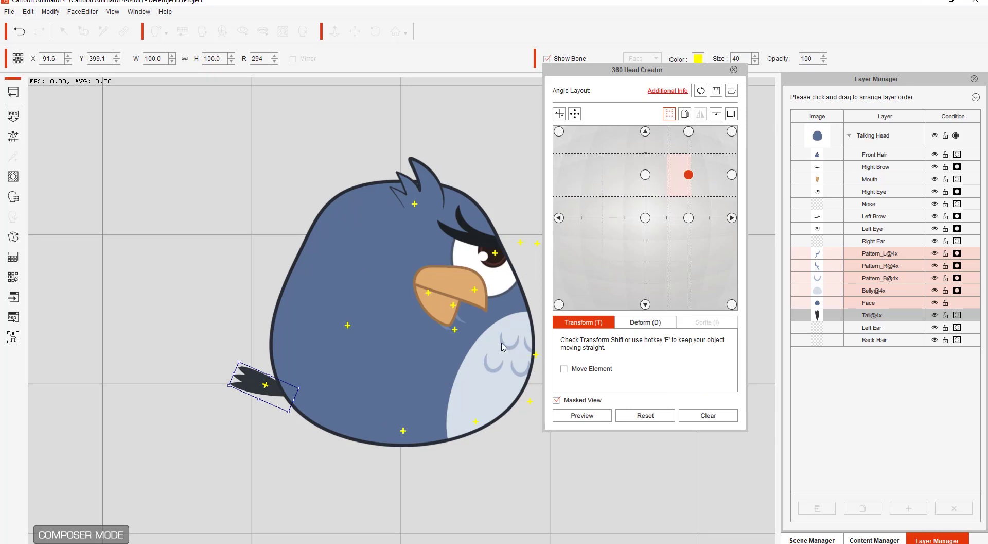
- Average the beak's Mouth layer between the top and side angles
{"action": "left_click", "coordinate": [450, 288]}
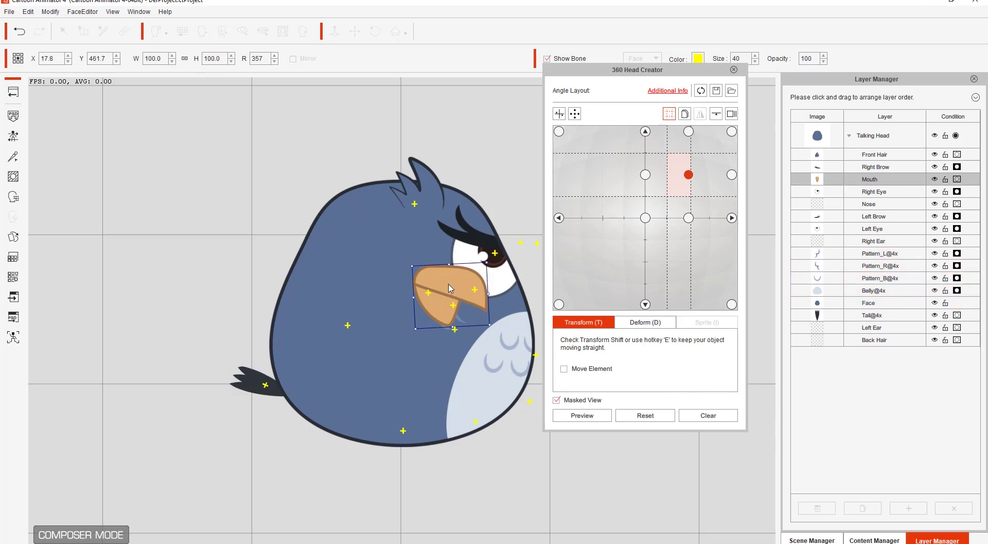
{"action": "left_click", "coordinate": [884, 184]}
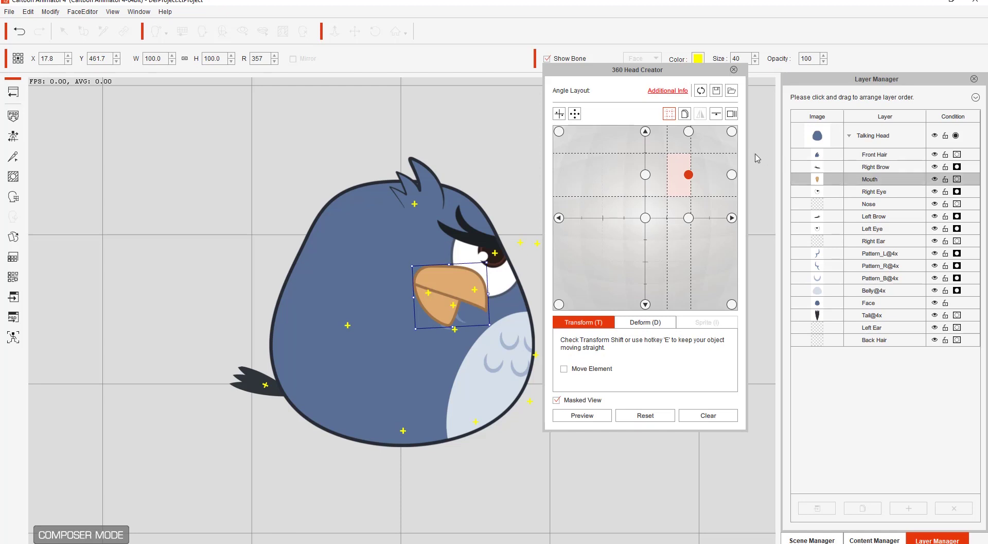
{"action": "left_click", "coordinate": [716, 114]}
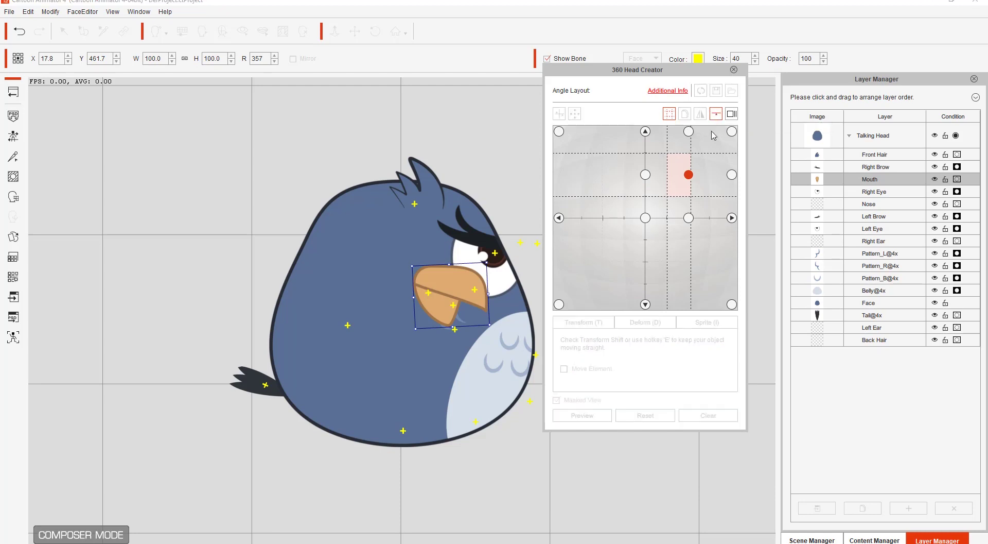
{"action": "left_click", "coordinate": [688, 132]}
{"action": "left_click", "coordinate": [689, 218]}
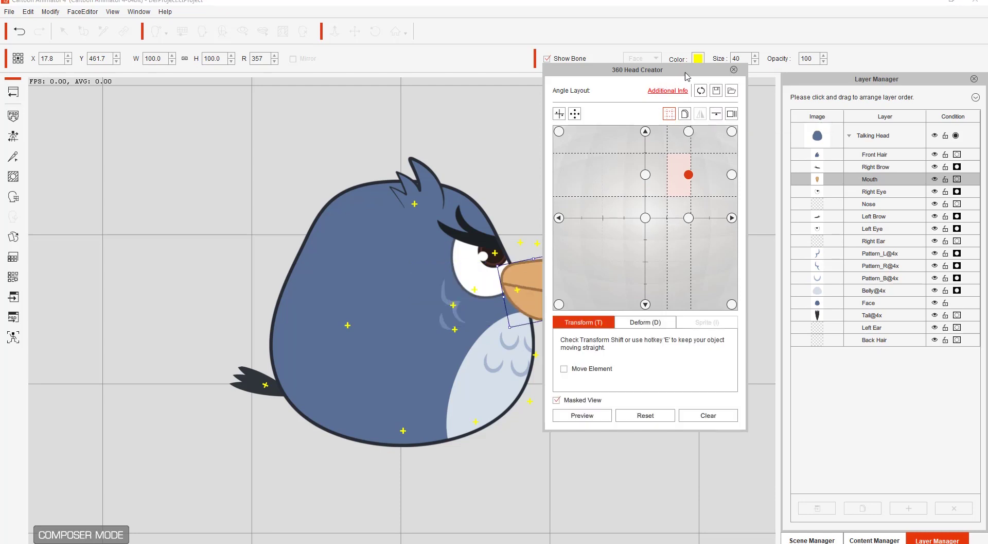
{"action": "left_click_drag", "start_coordinate": [690, 72], "coordinate": [727, 48]}
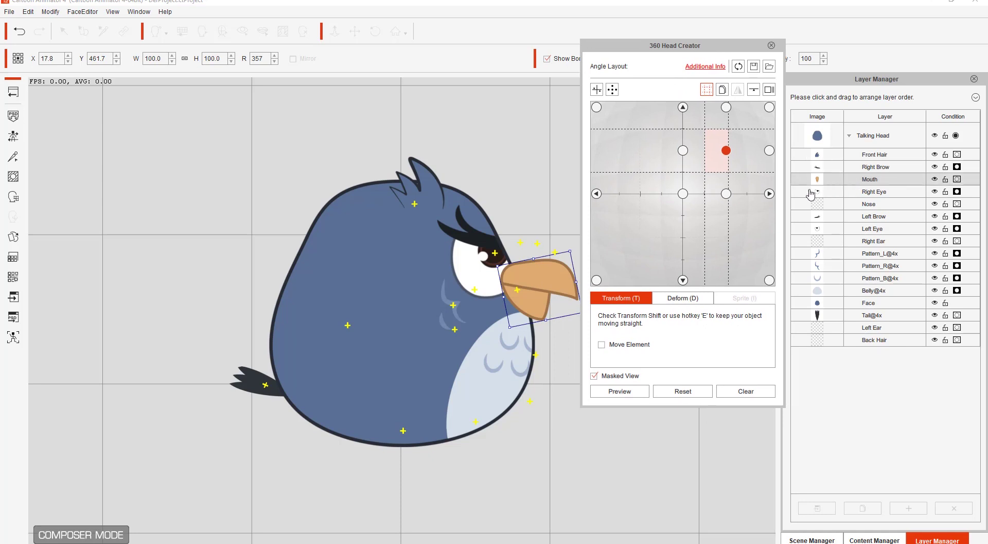
{"action": "left_click", "coordinate": [856, 182]}
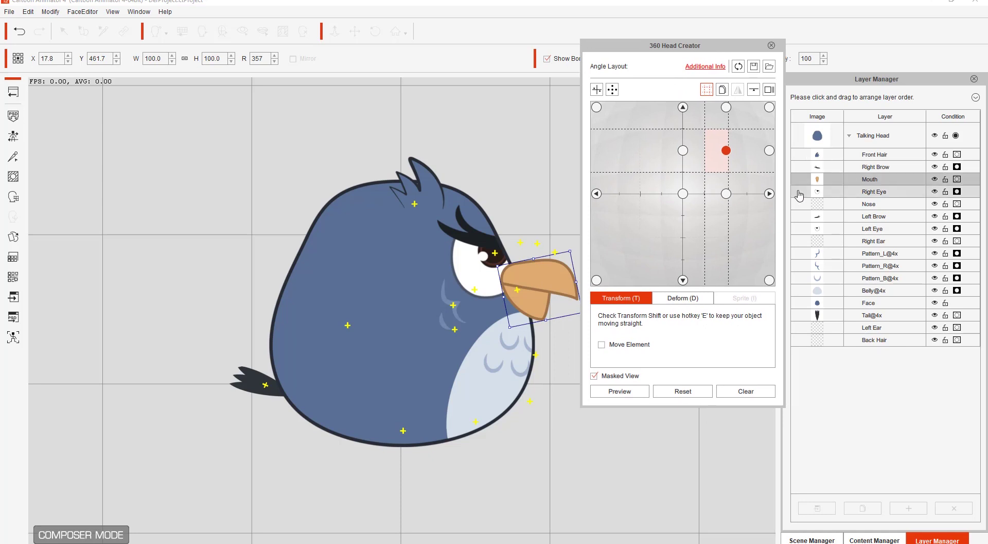
- Preview the averaged head turn, then nudge the beak right to X 82.2
{"action": "left_click", "coordinate": [638, 389]}
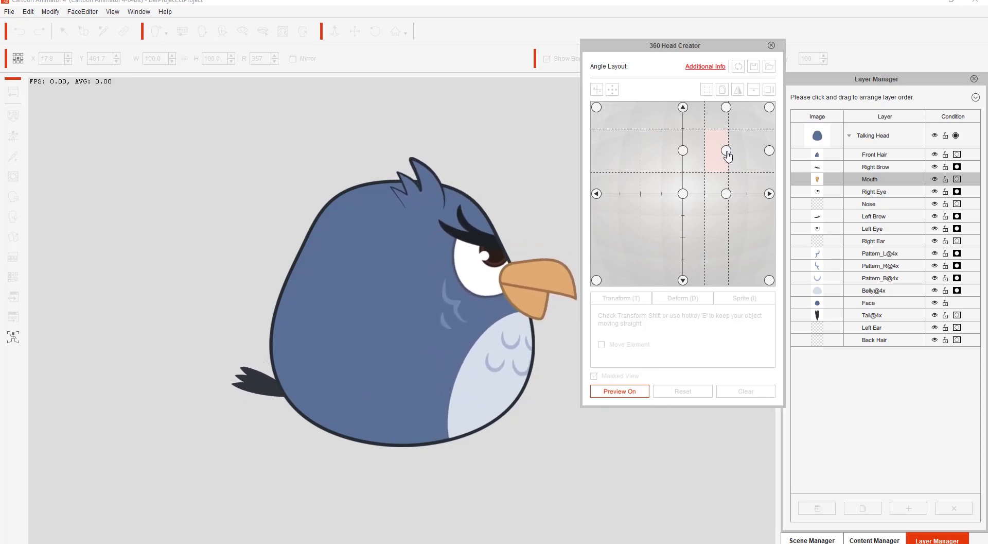
{"action": "left_click", "coordinate": [633, 392]}
{"action": "left_click_drag", "start_coordinate": [549, 278], "coordinate": [556, 277]}
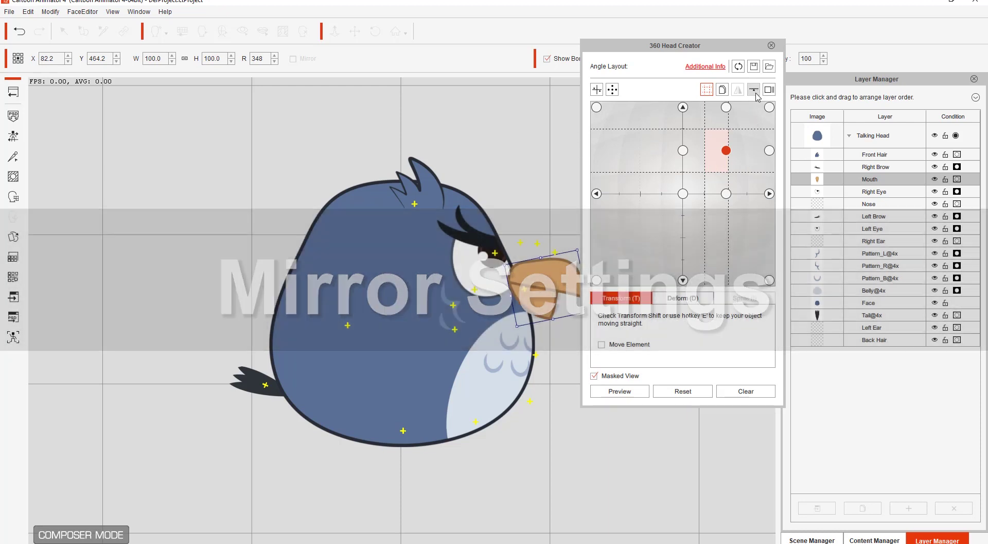
- Add upper-left, far-left upper and left-side head angles, accepting the head-turn settings overwrite
{"action": "left_click", "coordinate": [615, 92]}
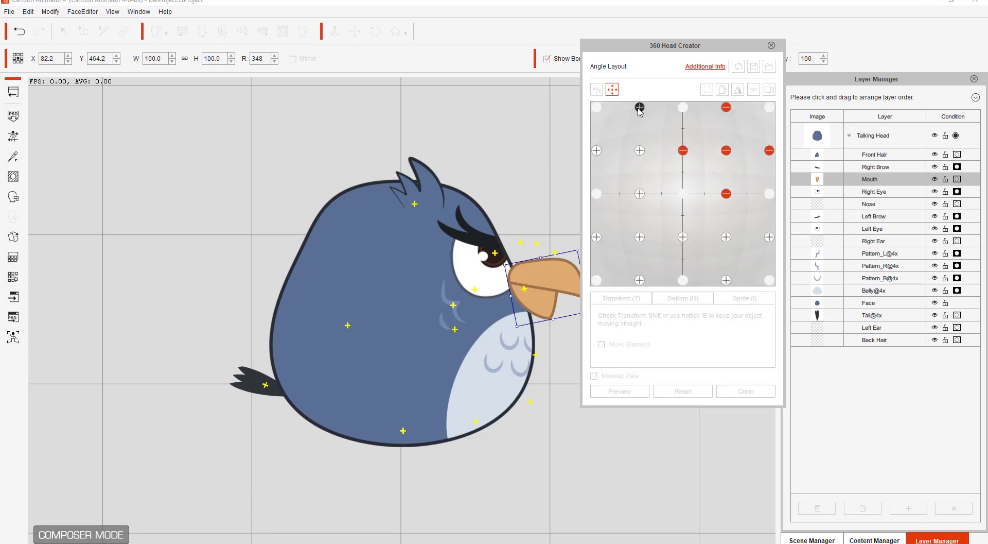
{"action": "left_click", "coordinate": [640, 150]}
{"action": "left_click", "coordinate": [597, 150]}
{"action": "left_click", "coordinate": [640, 194]}
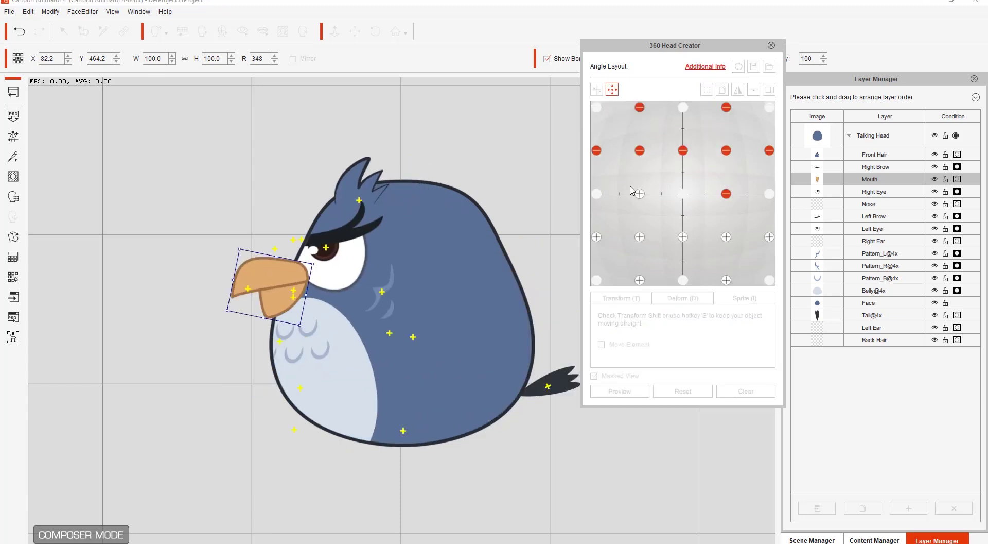
{"action": "left_click", "coordinate": [640, 150]}
{"action": "left_click", "coordinate": [640, 150]}
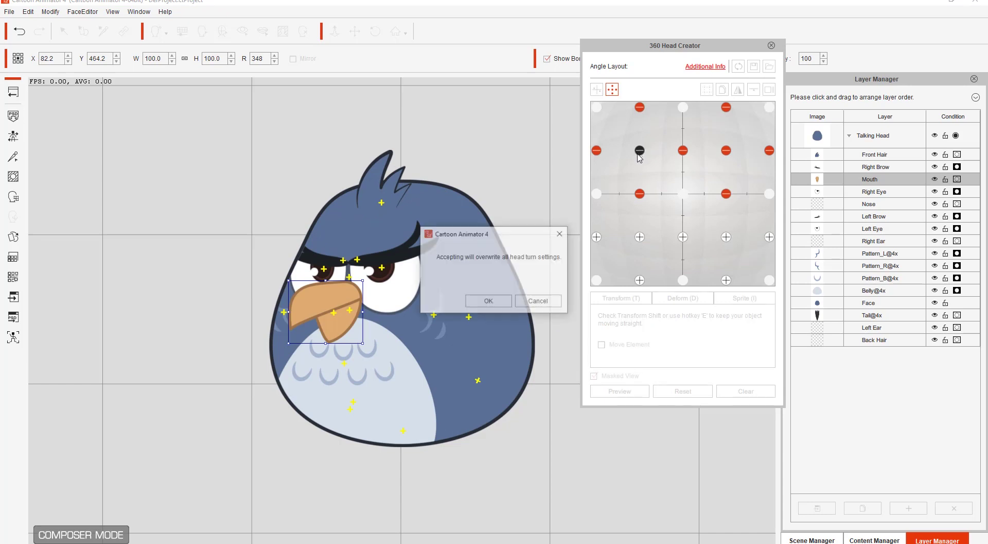
{"action": "left_click", "coordinate": [488, 301]}
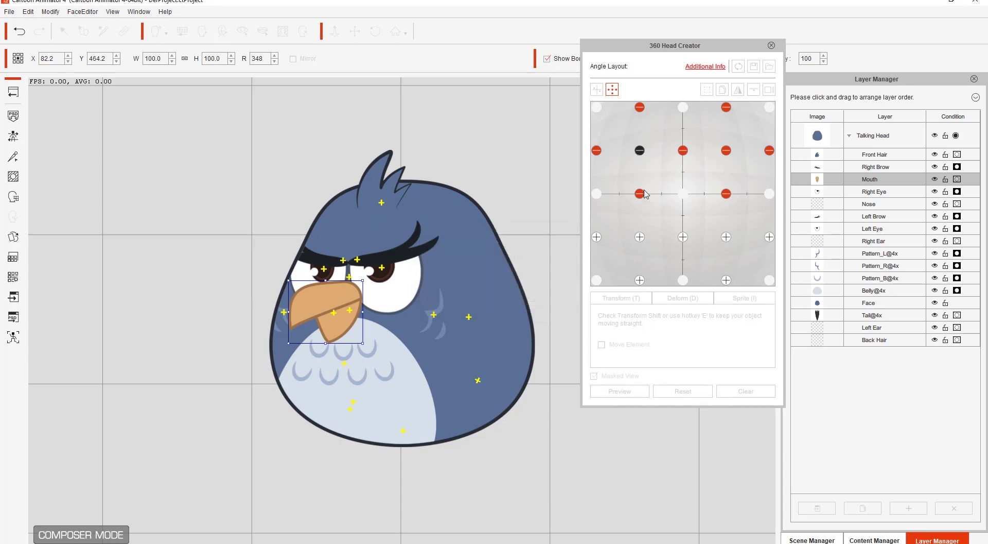
{"action": "left_click", "coordinate": [641, 152]}
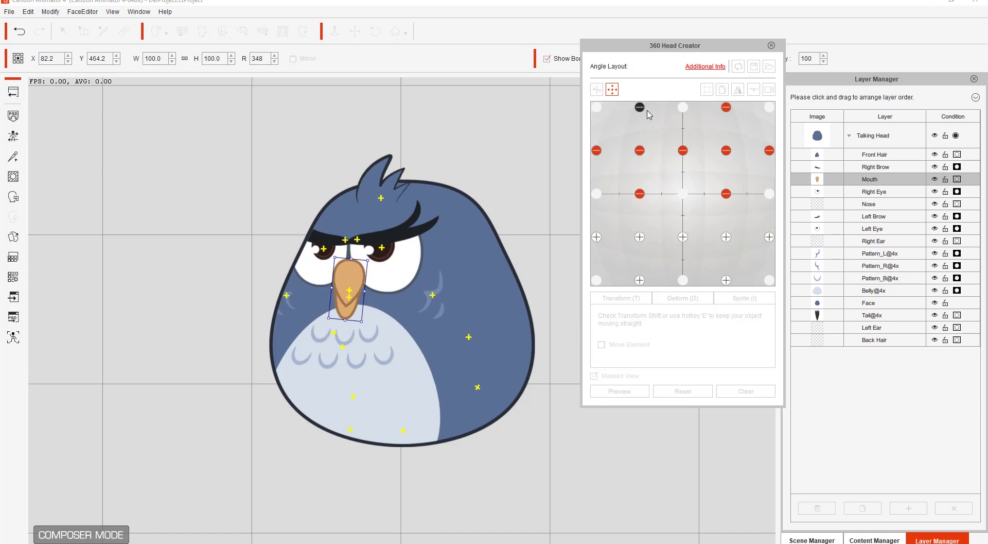
{"action": "left_click", "coordinate": [613, 91]}
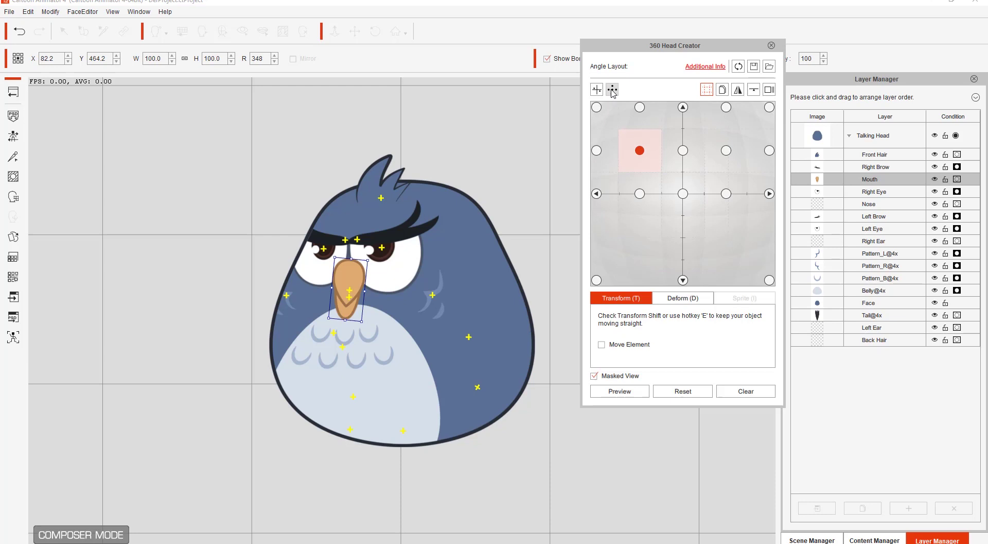
- Mirror the right side view so the bird faces left at the left-side angle
{"action": "left_click", "coordinate": [727, 150]}
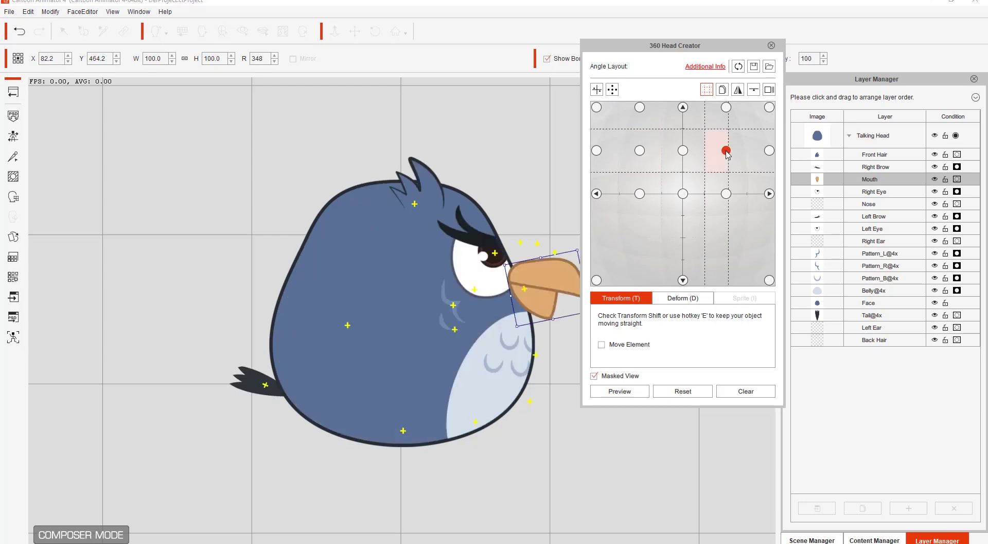
{"action": "left_click", "coordinate": [726, 194]}
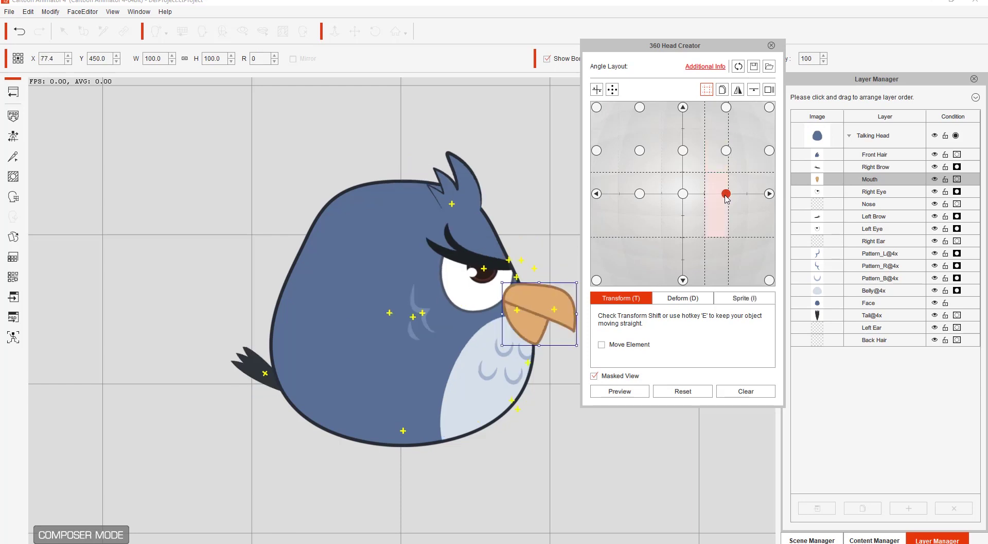
{"action": "left_click", "coordinate": [739, 92]}
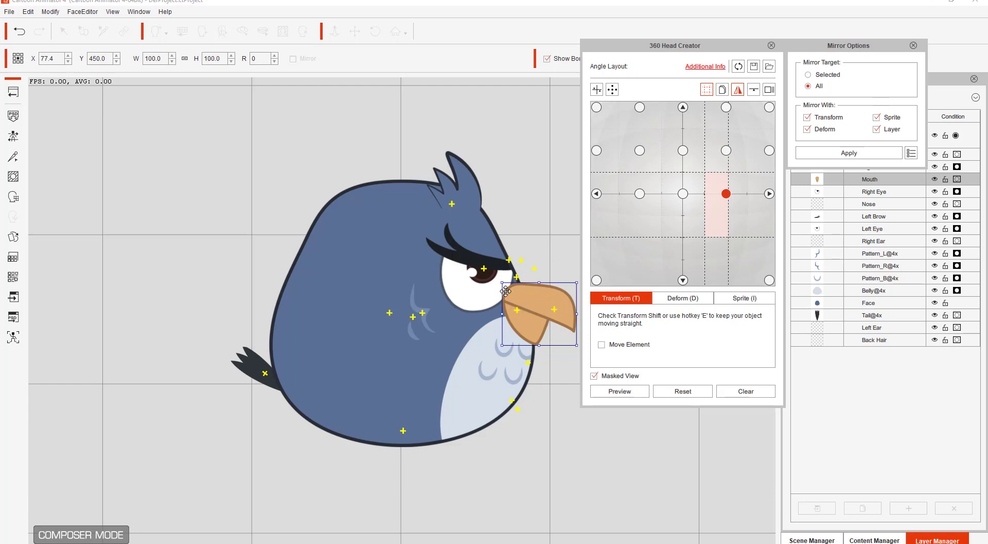
{"action": "left_click", "coordinate": [845, 153]}
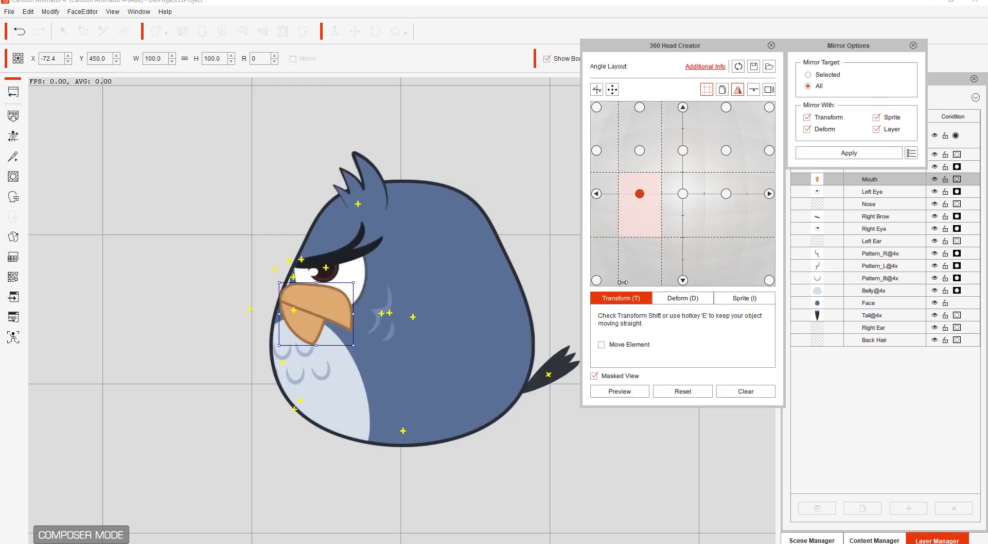
- Flip the beak sprite to point left and shift it forward to X -72.4
{"action": "left_click", "coordinate": [731, 299]}
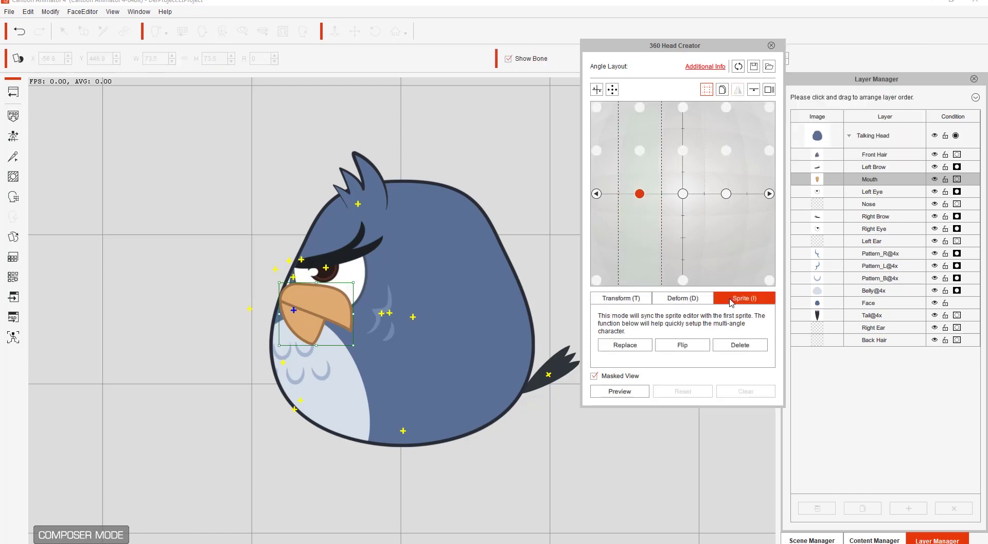
{"action": "left_click", "coordinate": [683, 345]}
{"action": "left_click_drag", "start_coordinate": [319, 310], "coordinate": [279, 308]}
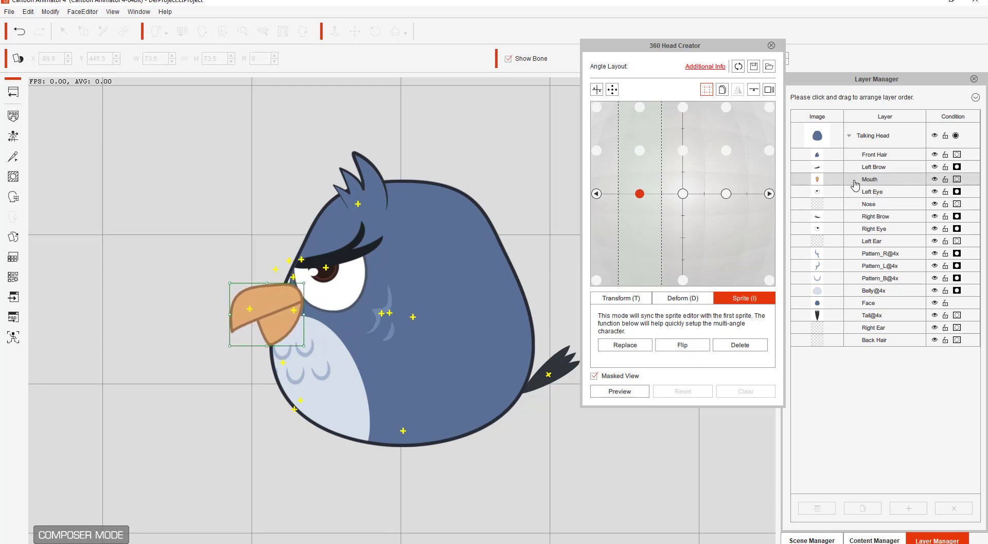
{"action": "left_click_drag", "start_coordinate": [863, 184], "coordinate": [641, 428]}
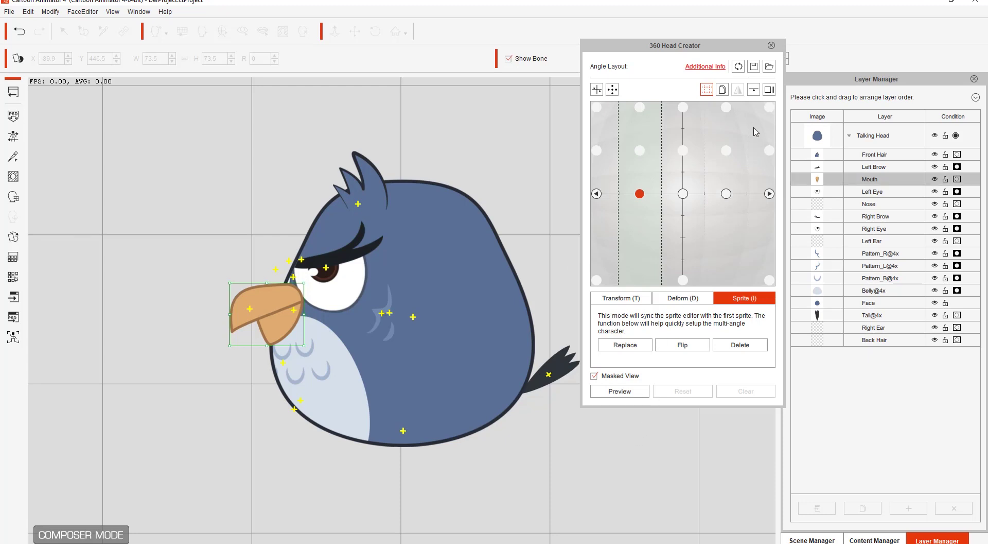
{"action": "left_click", "coordinate": [621, 298]}
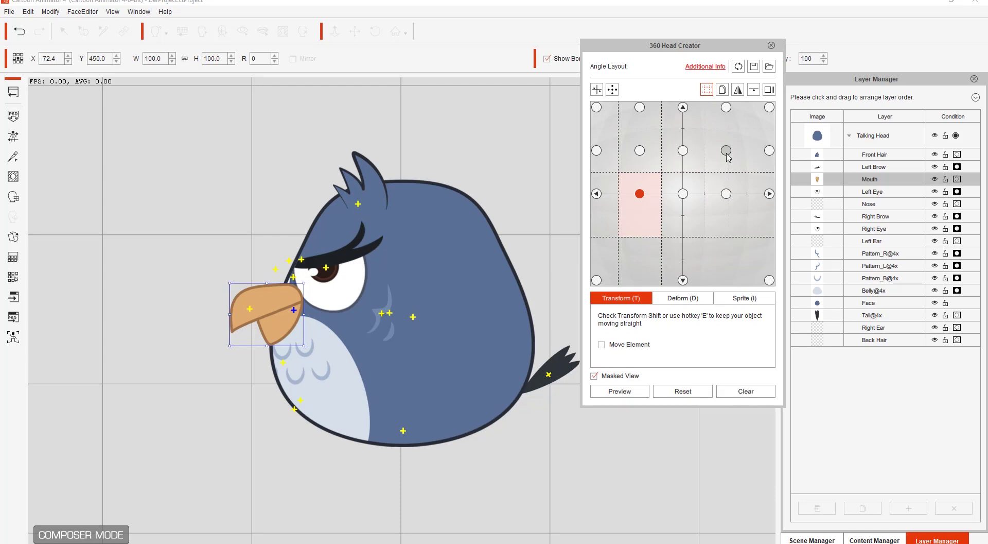
- Compare the left- and right-facing side angles, ending on the far-left angle
{"action": "left_click", "coordinate": [726, 194]}
{"action": "left_click", "coordinate": [640, 193]}
{"action": "left_click", "coordinate": [727, 194]}
{"action": "left_click", "coordinate": [640, 193]}
{"action": "left_click", "coordinate": [596, 195]}
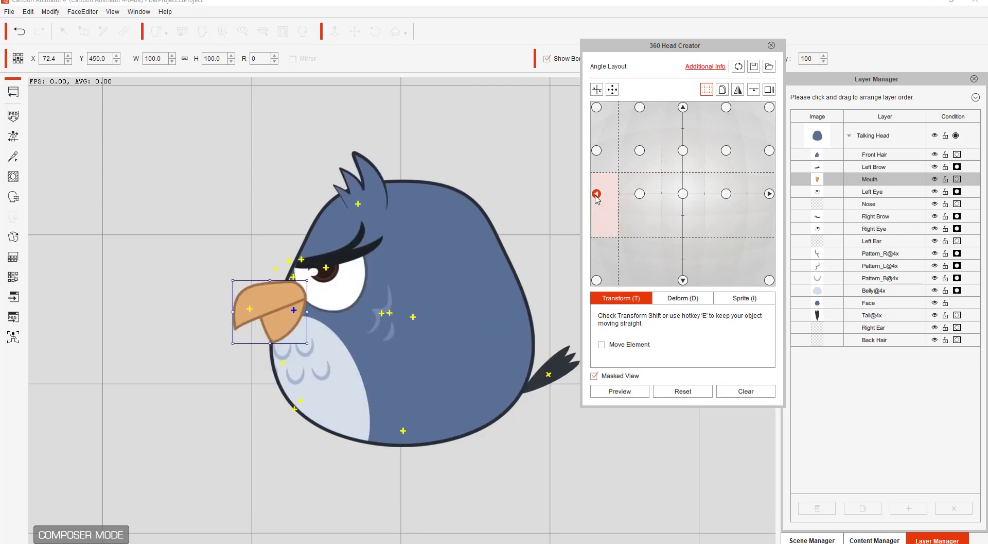
- Mirror the back view to the left side and preview the head turn
{"action": "left_click", "coordinate": [770, 194]}
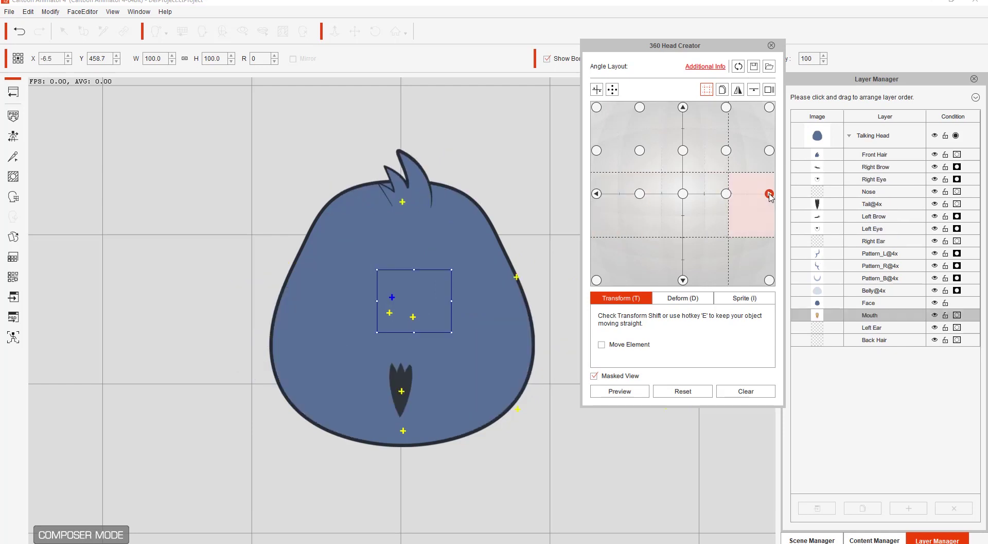
{"action": "left_click", "coordinate": [738, 91]}
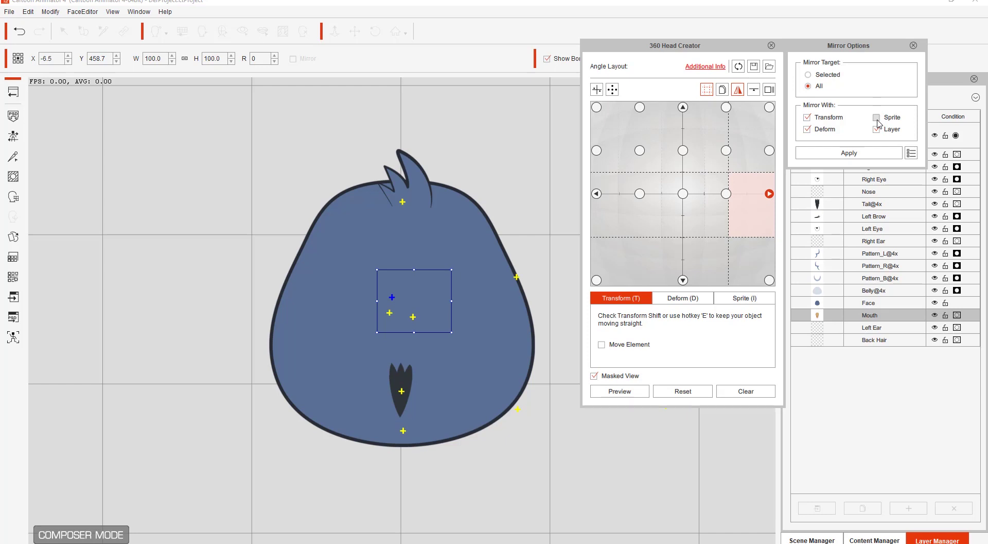
{"action": "left_click", "coordinate": [848, 153]}
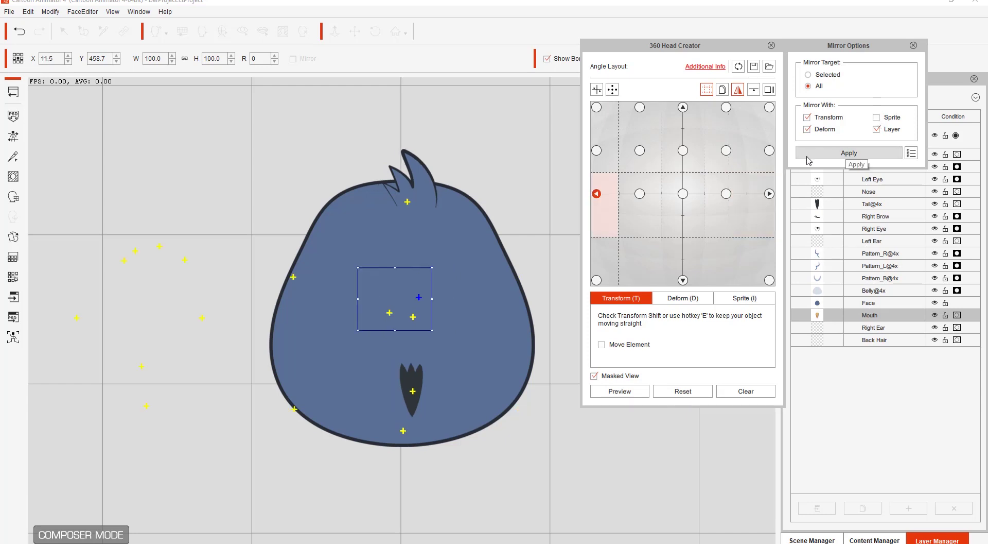
{"action": "left_click", "coordinate": [625, 396]}
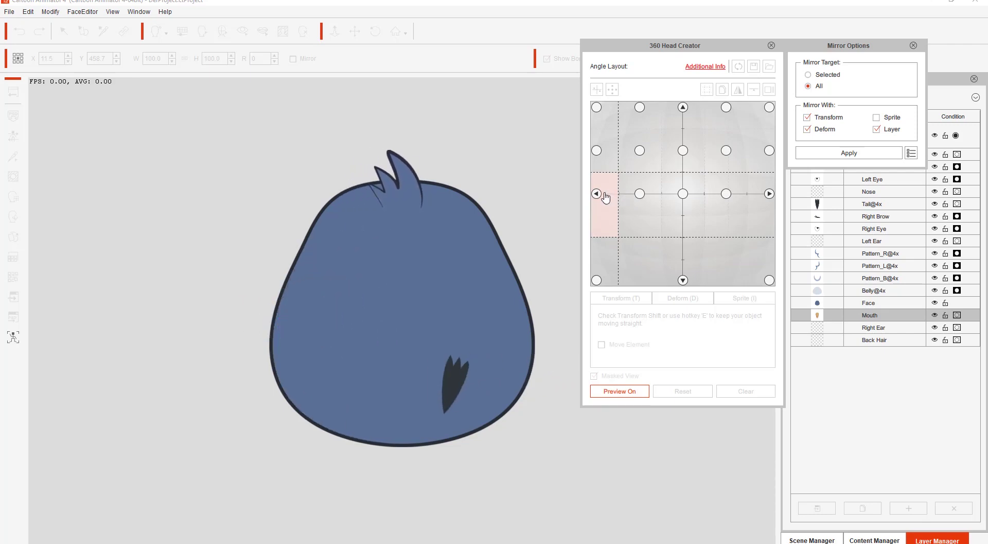
{"action": "left_click", "coordinate": [631, 389]}
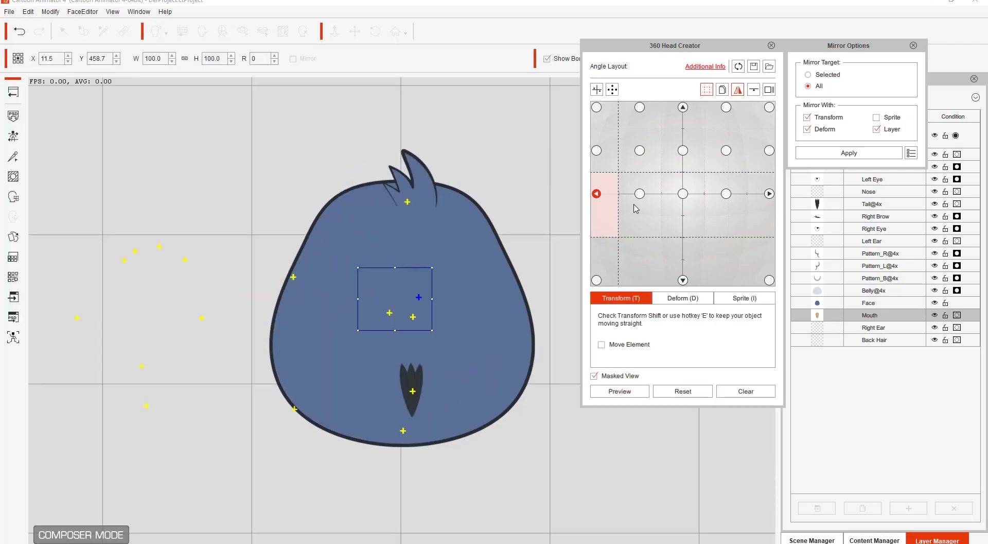
- Narrow the left side angle's coverage zone on the grid and preview again
{"action": "left_click", "coordinate": [640, 194]}
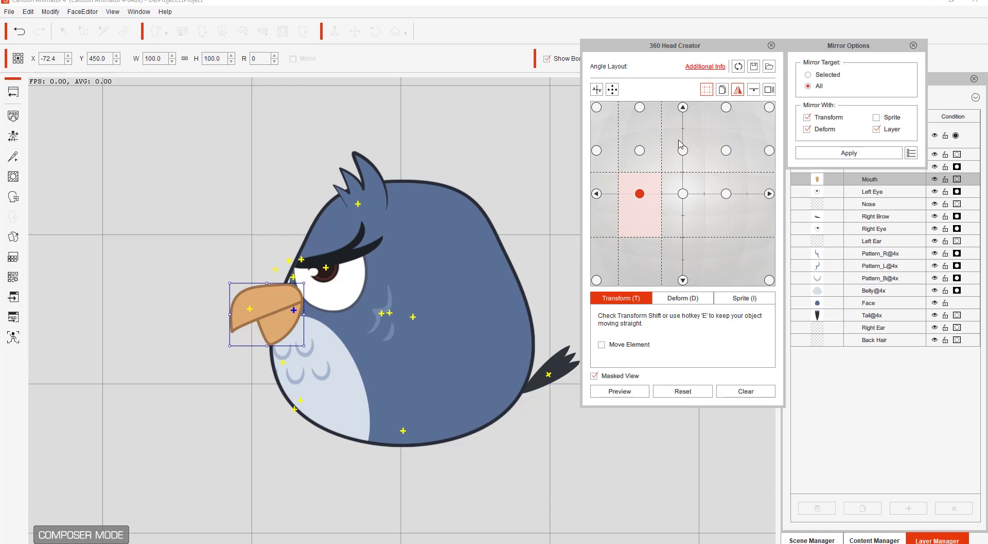
{"action": "left_click_drag", "start_coordinate": [618, 193], "coordinate": [639, 200]}
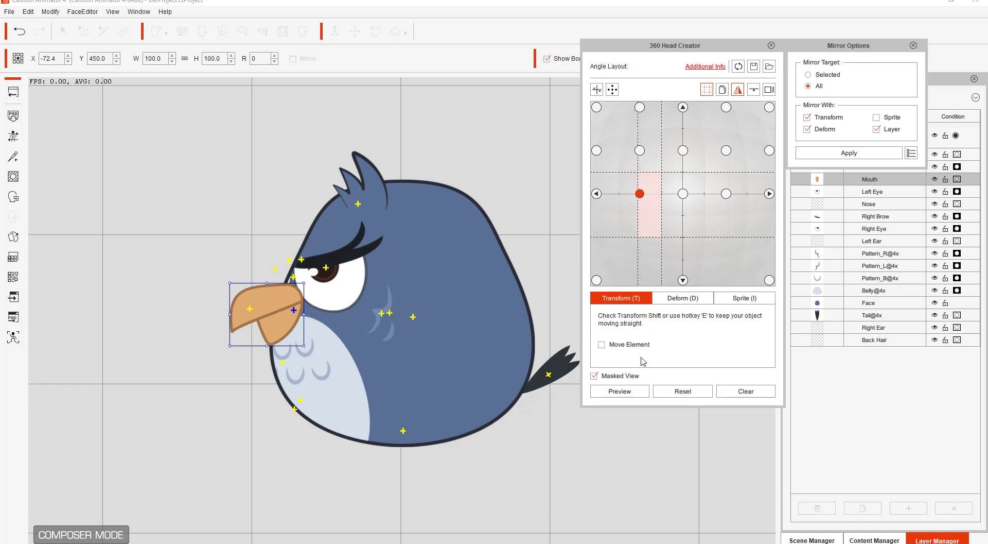
{"action": "left_click", "coordinate": [623, 391]}
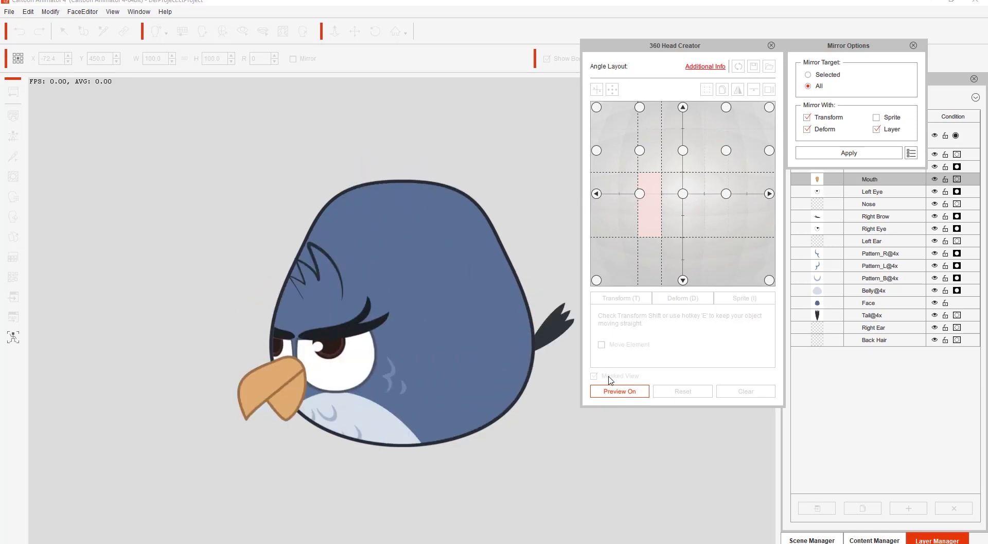
{"action": "left_click", "coordinate": [614, 392]}
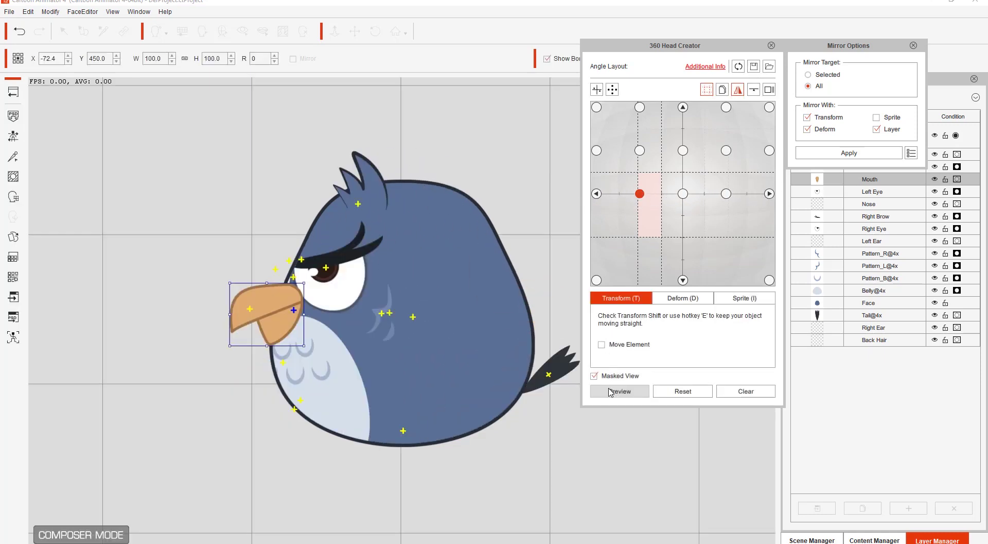
- Mirror the upper back, three-quarter and top angles to the left, then preview the full turn
{"action": "left_click", "coordinate": [769, 149]}
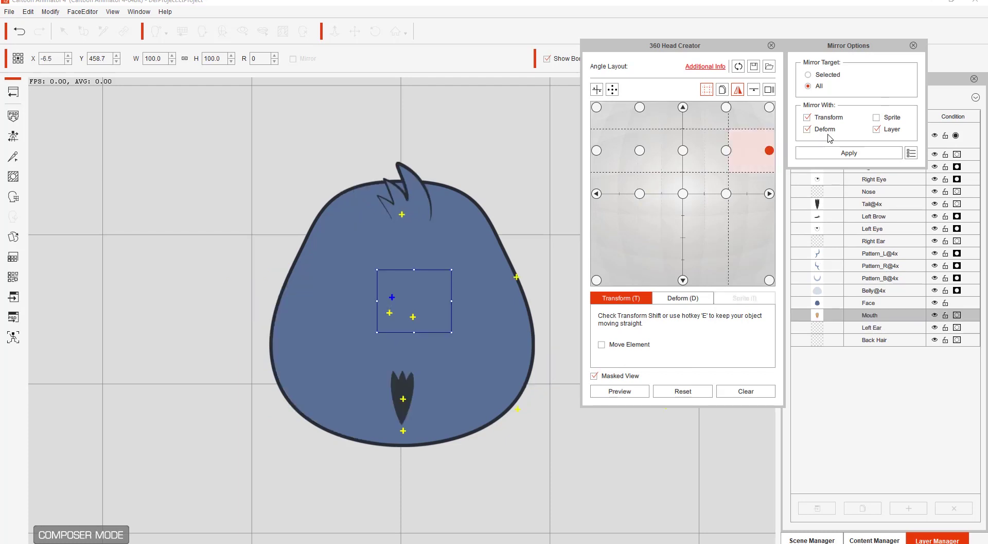
{"action": "left_click", "coordinate": [852, 152]}
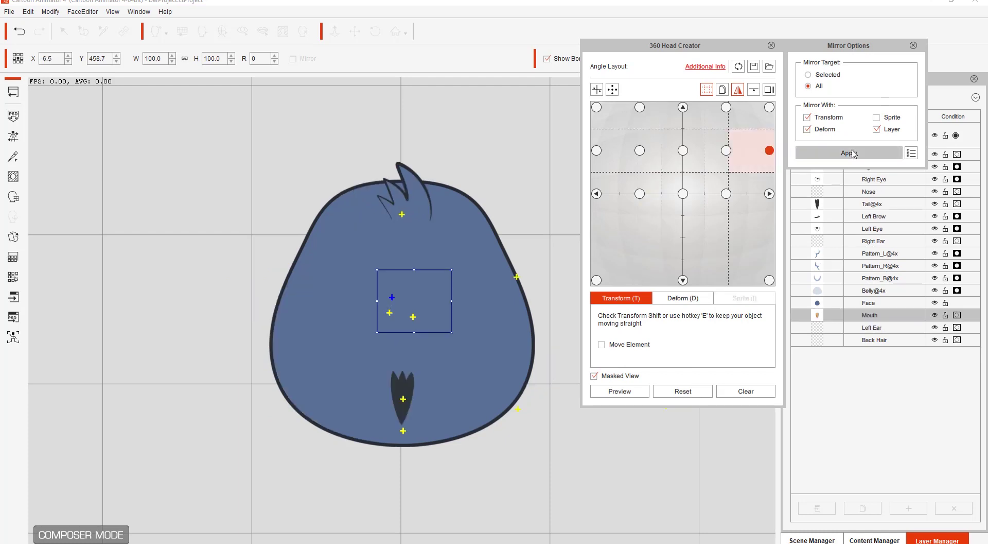
{"action": "left_click", "coordinate": [726, 150]}
{"action": "left_click", "coordinate": [834, 153]}
{"action": "left_click", "coordinate": [769, 107]}
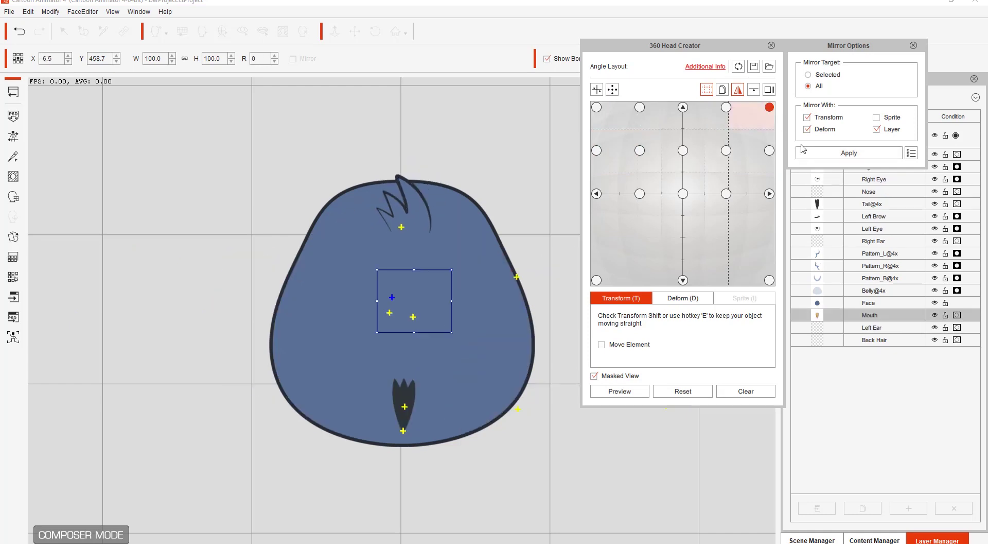
{"action": "left_click", "coordinate": [841, 153]}
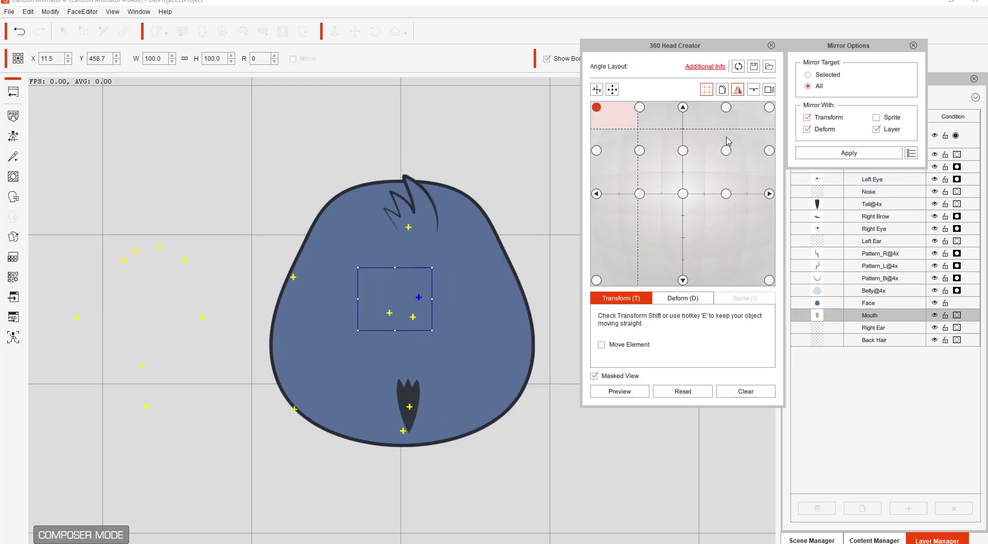
{"action": "left_click", "coordinate": [725, 108]}
{"action": "left_click", "coordinate": [849, 152]}
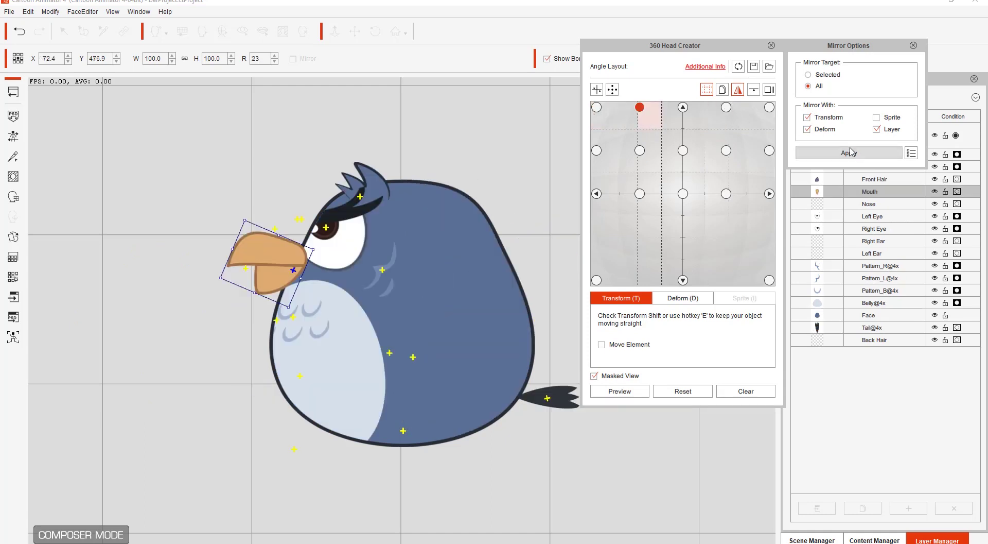
{"action": "left_click", "coordinate": [620, 391]}
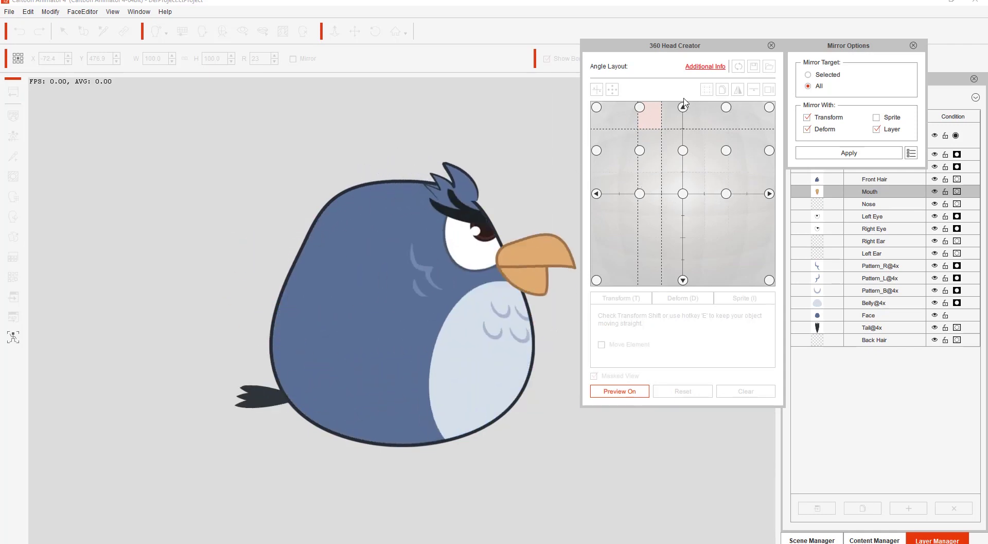
{"action": "left_click", "coordinate": [620, 393]}
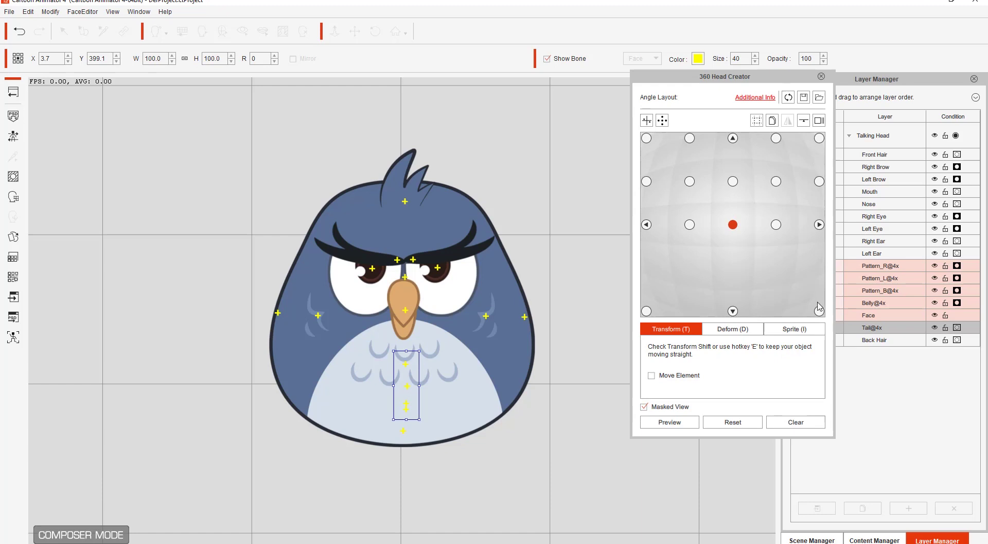
- Add a bottom-row key angle and make the lower-right turned angle active for editing
{"action": "left_click", "coordinate": [819, 311]}
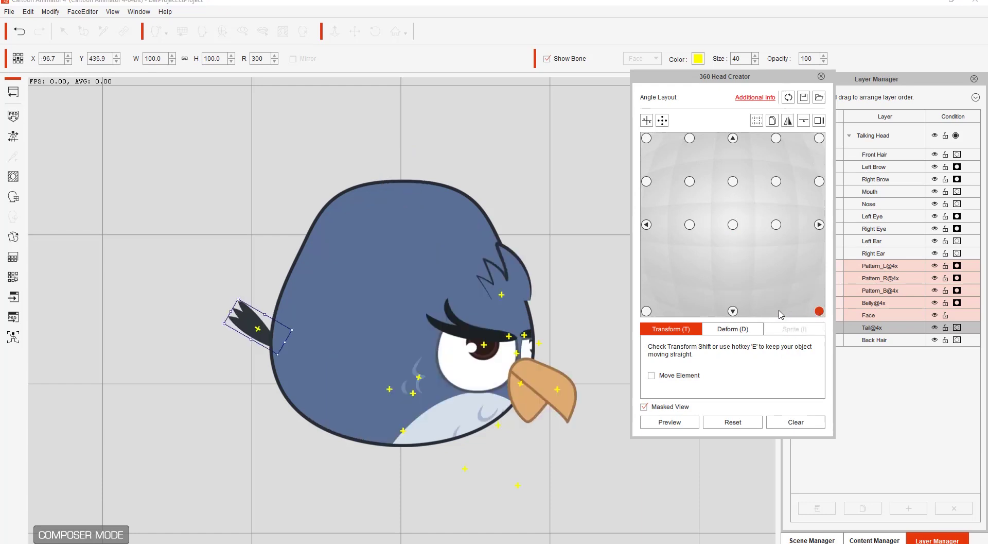
{"action": "left_click", "coordinate": [662, 120]}
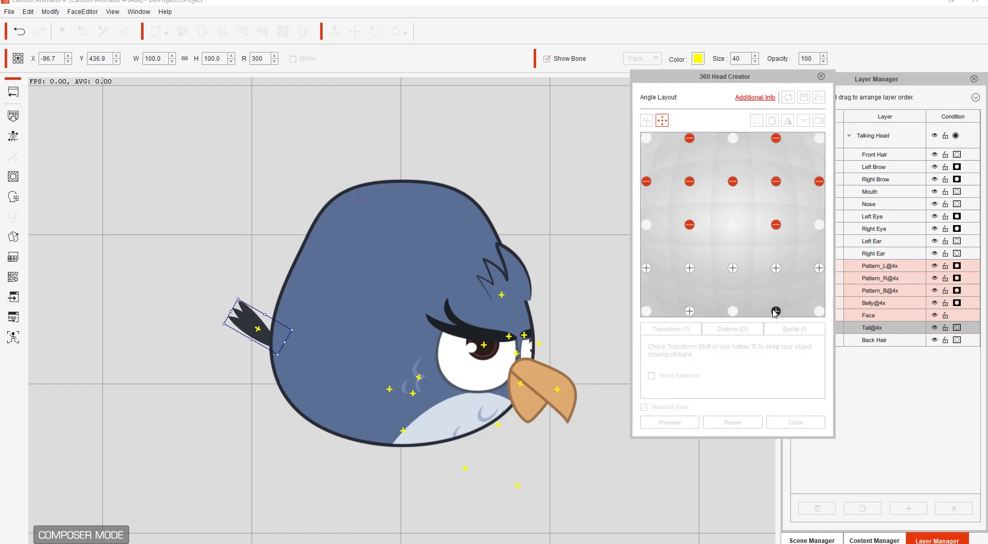
{"action": "left_click", "coordinate": [776, 312]}
{"action": "left_click", "coordinate": [776, 312]}
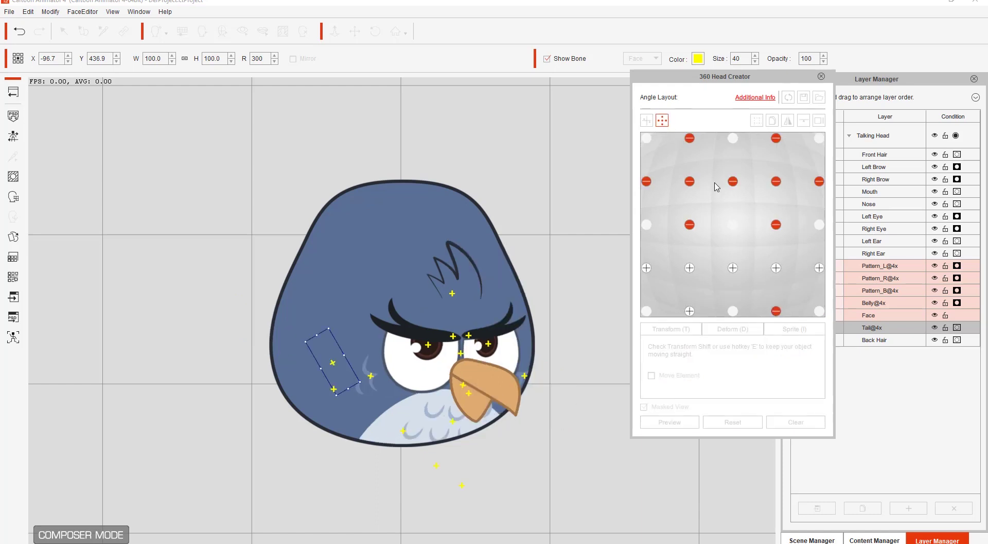
{"action": "left_click", "coordinate": [664, 123]}
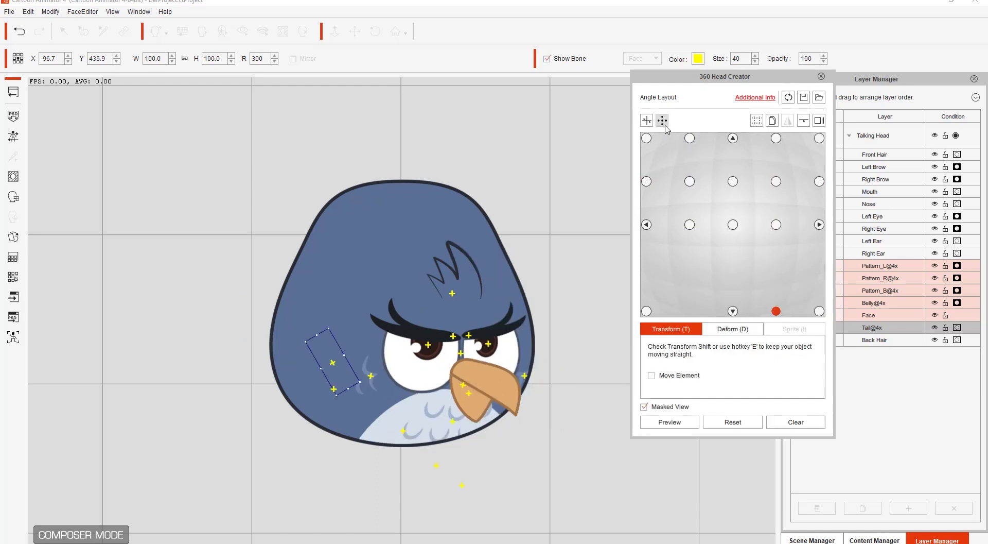
{"action": "left_click", "coordinate": [772, 122]}
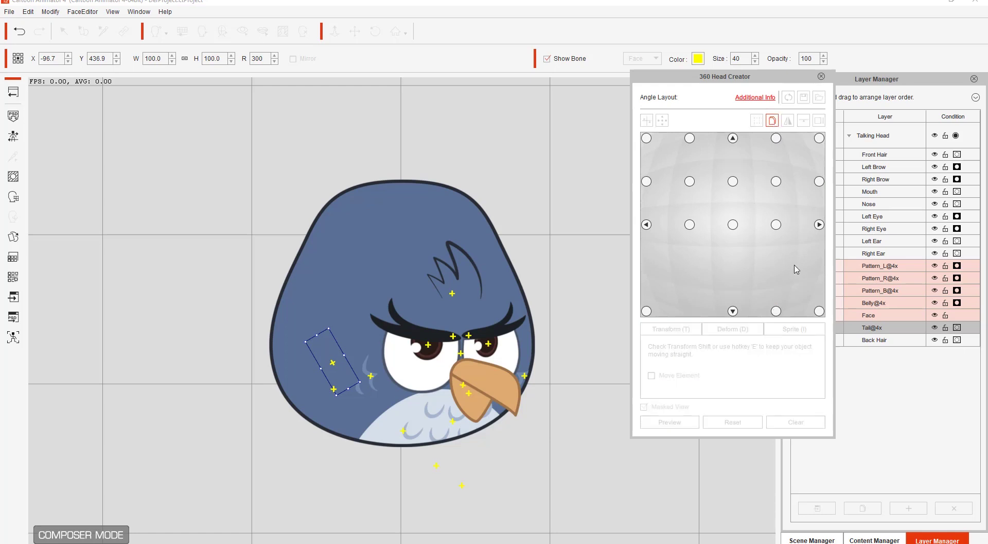
{"action": "left_click", "coordinate": [820, 310]}
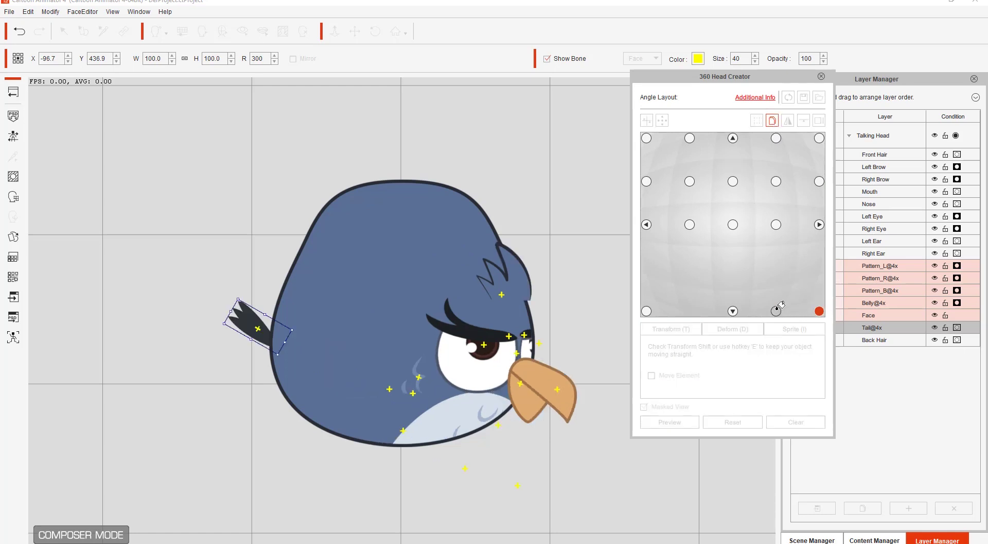
{"action": "left_click", "coordinate": [777, 309]}
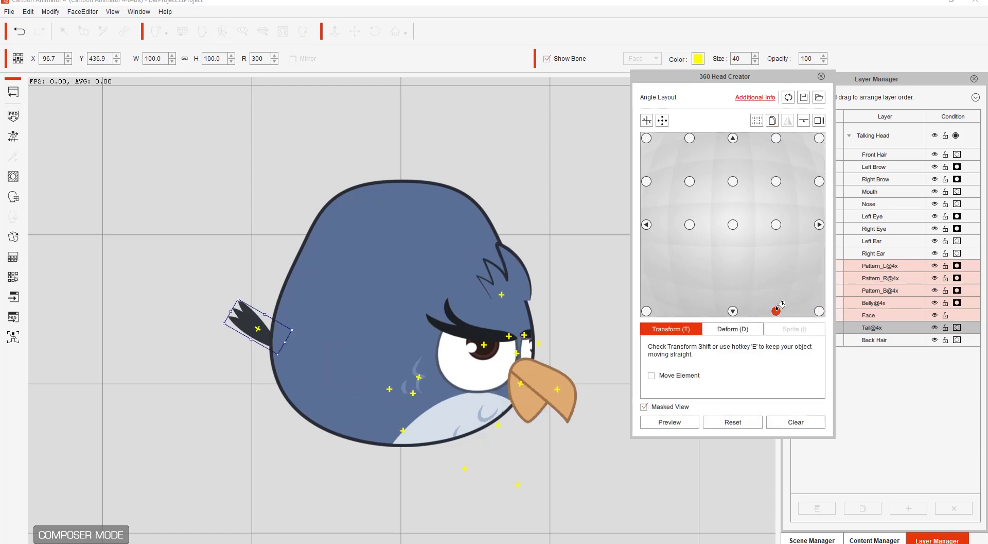
{"action": "left_click", "coordinate": [819, 311]}
- With Masked View off, move the belly, its feather pattern and the rotated beak down-right
{"action": "left_click", "coordinate": [685, 407]}
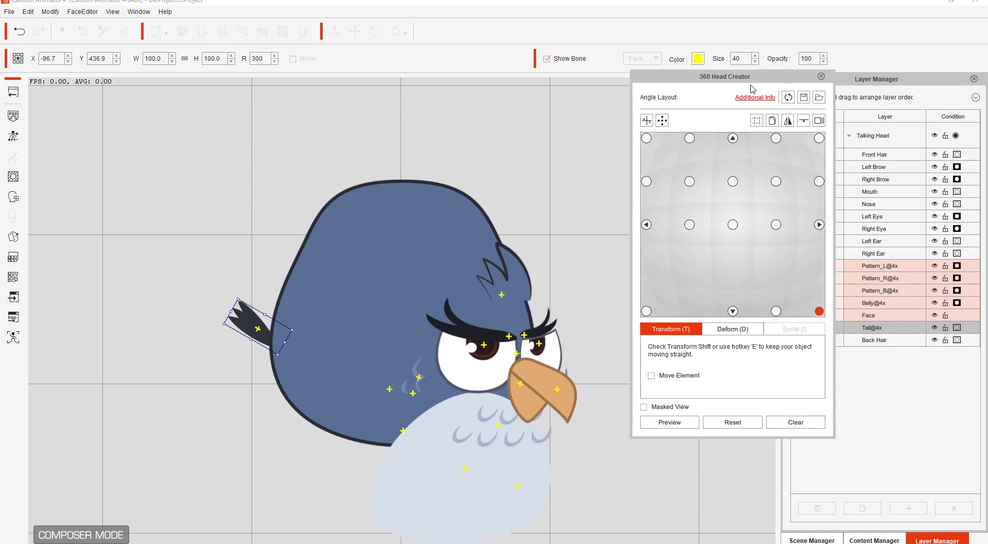
{"action": "left_click_drag", "start_coordinate": [536, 338], "coordinate": [361, 344]}
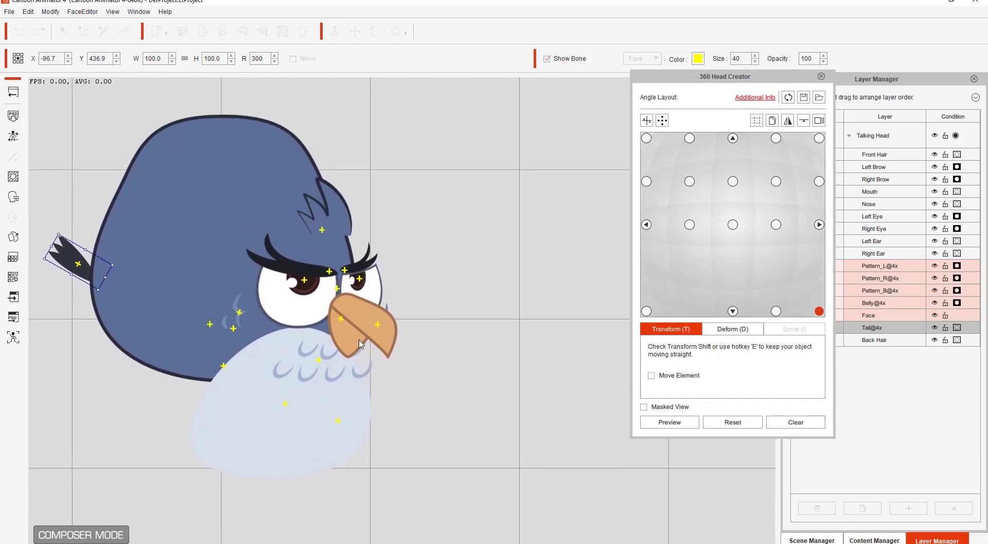
{"action": "left_click", "coordinate": [321, 407]}
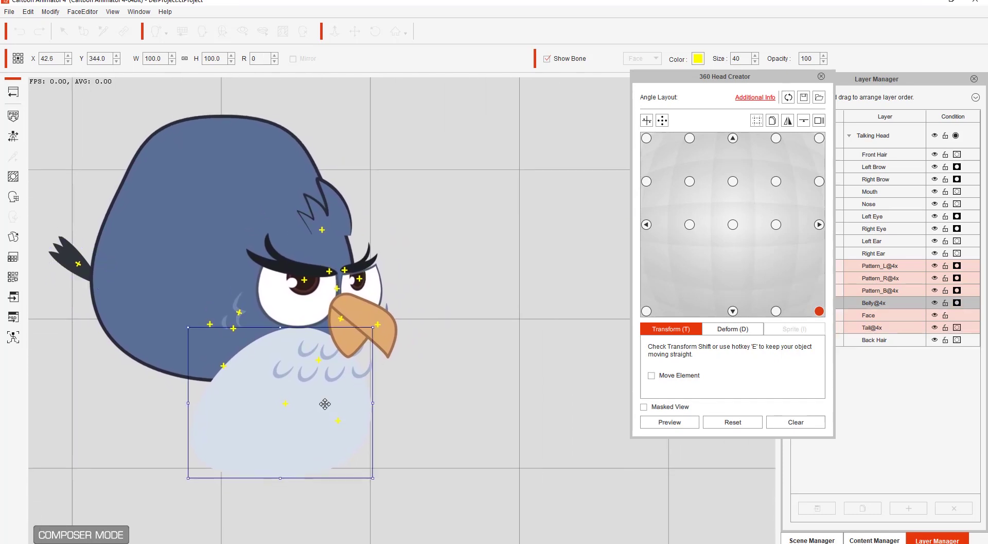
{"action": "left_click_drag", "start_coordinate": [314, 402], "coordinate": [513, 443]}
{"action": "left_click", "coordinate": [341, 380]}
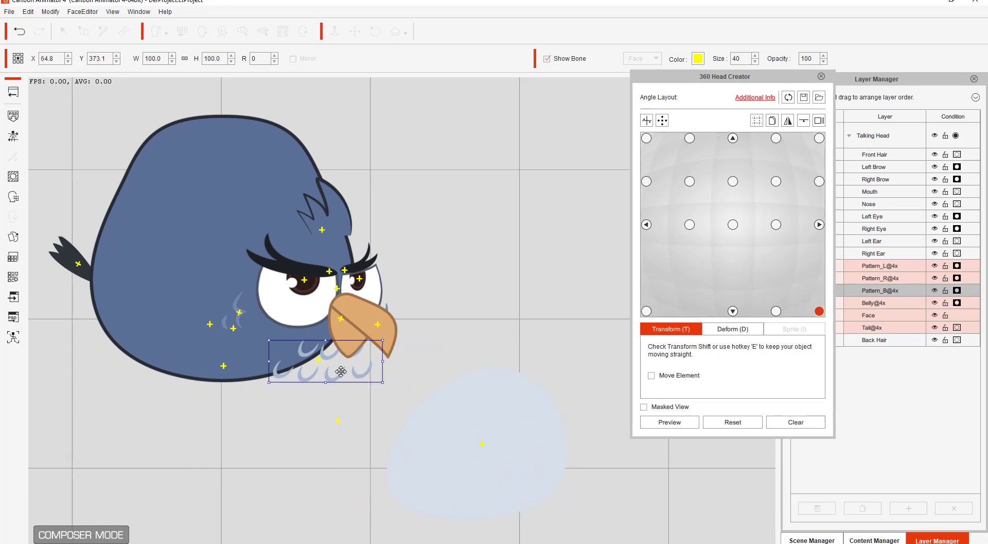
{"action": "left_click_drag", "start_coordinate": [341, 380], "coordinate": [506, 450]}
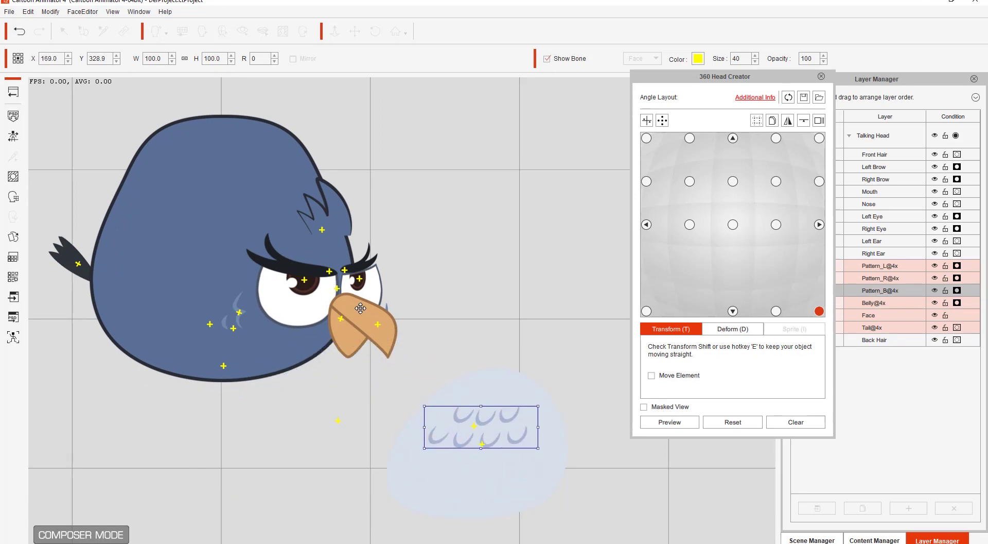
{"action": "left_click", "coordinate": [383, 335]}
{"action": "left_click_drag", "start_coordinate": [362, 309], "coordinate": [428, 313]}
{"action": "left_click_drag", "start_coordinate": [371, 329], "coordinate": [549, 368]}
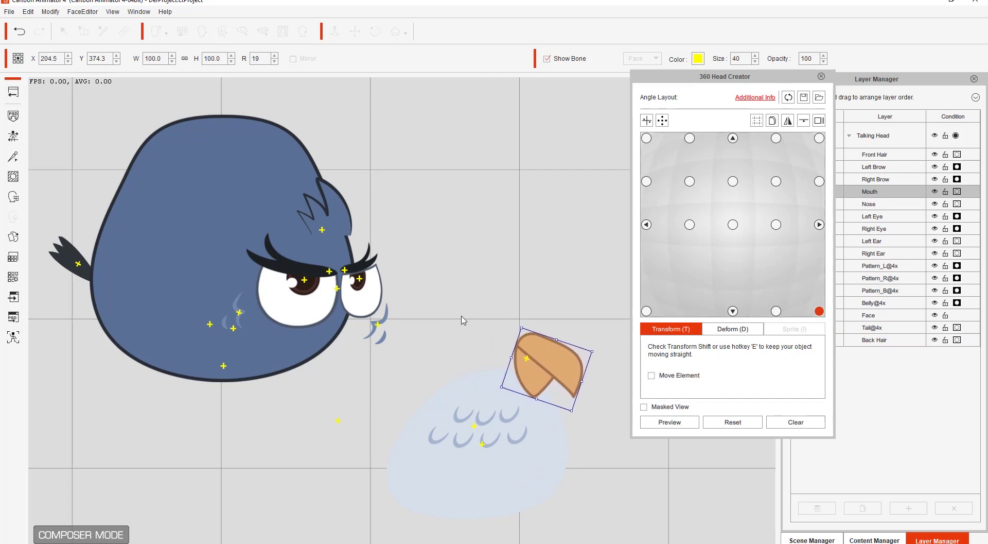
- Move both eyes and both brows off the head to sit above the beak
{"action": "left_click", "coordinate": [378, 302]}
{"action": "left_click_drag", "start_coordinate": [378, 302], "coordinate": [558, 311]}
{"action": "left_click", "coordinate": [316, 310]}
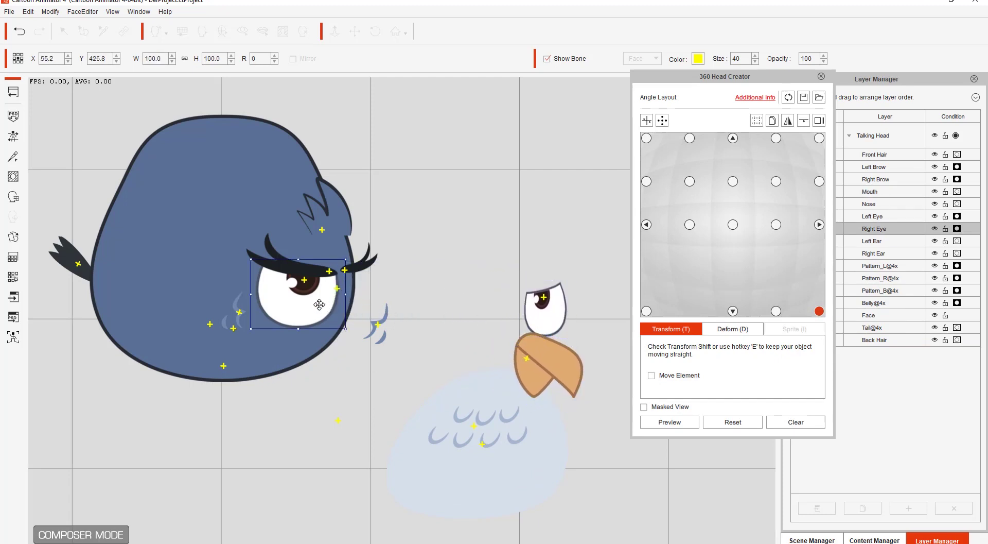
{"action": "left_click_drag", "start_coordinate": [316, 311], "coordinate": [504, 320]}
{"action": "left_click", "coordinate": [358, 273]}
{"action": "left_click_drag", "start_coordinate": [358, 273], "coordinate": [552, 281]}
{"action": "left_click", "coordinate": [300, 273]}
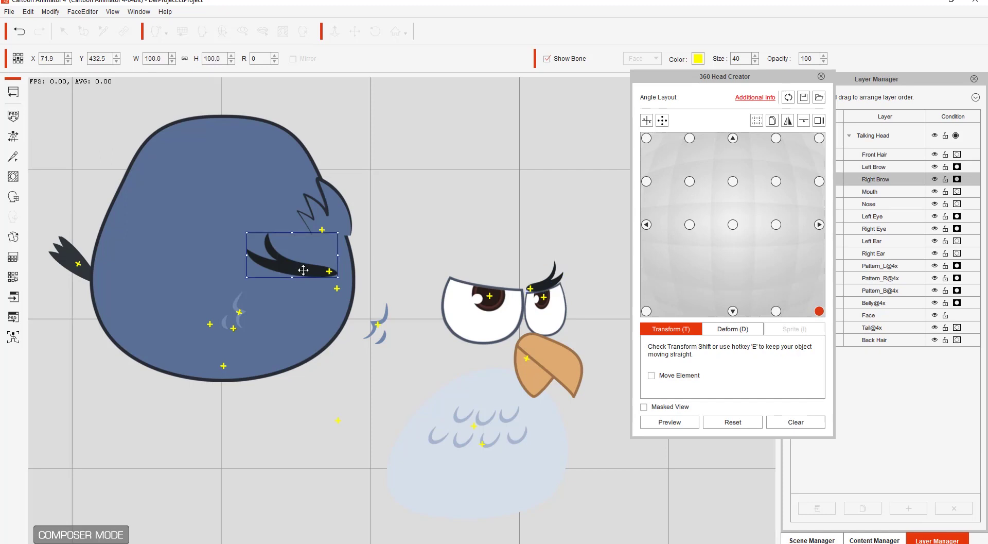
{"action": "left_click_drag", "start_coordinate": [300, 273], "coordinate": [492, 281]}
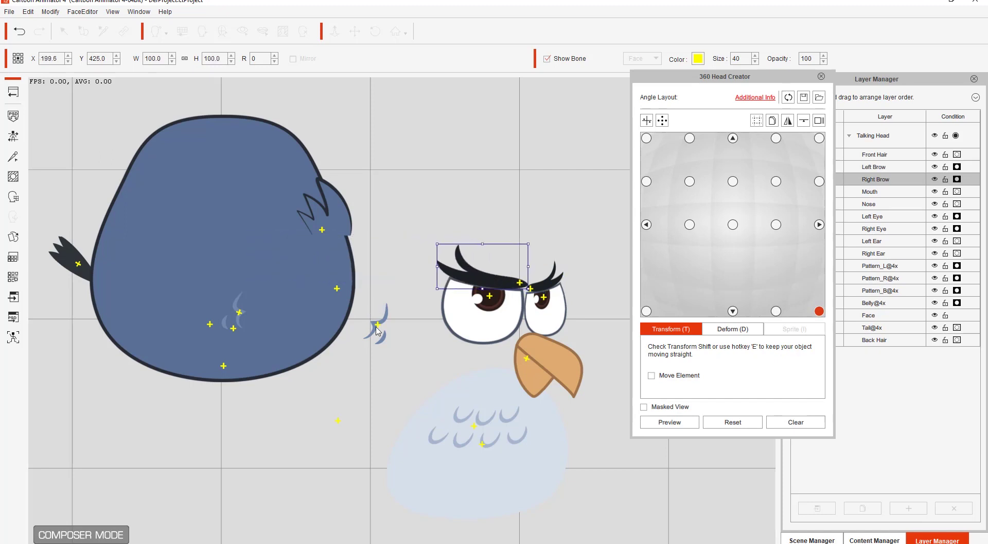
- Move the Pattern_L and Pattern_R feather marks beside the face, then preview the head turn
{"action": "left_click_drag", "start_coordinate": [379, 327], "coordinate": [571, 357]}
{"action": "left_click", "coordinate": [240, 318]}
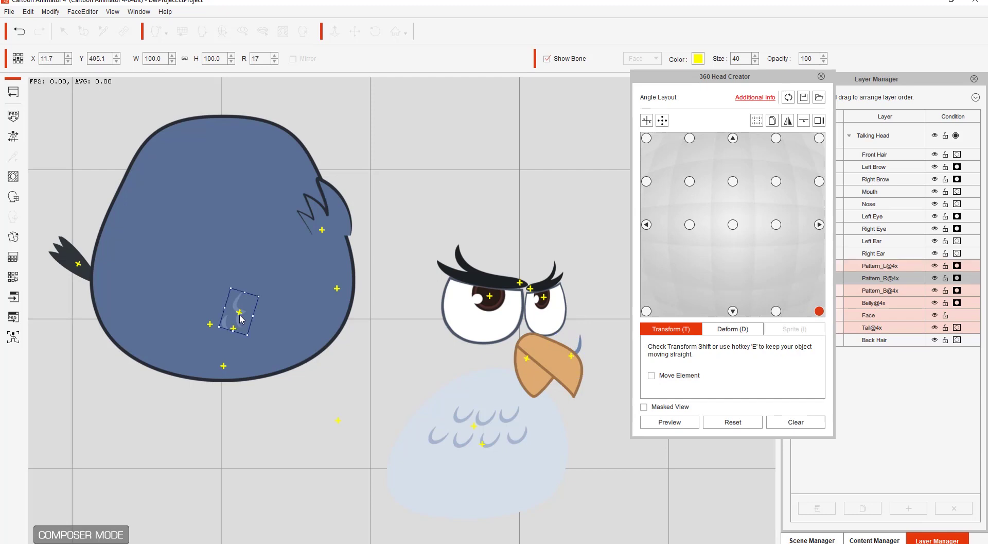
{"action": "left_click_drag", "start_coordinate": [271, 318], "coordinate": [479, 360]}
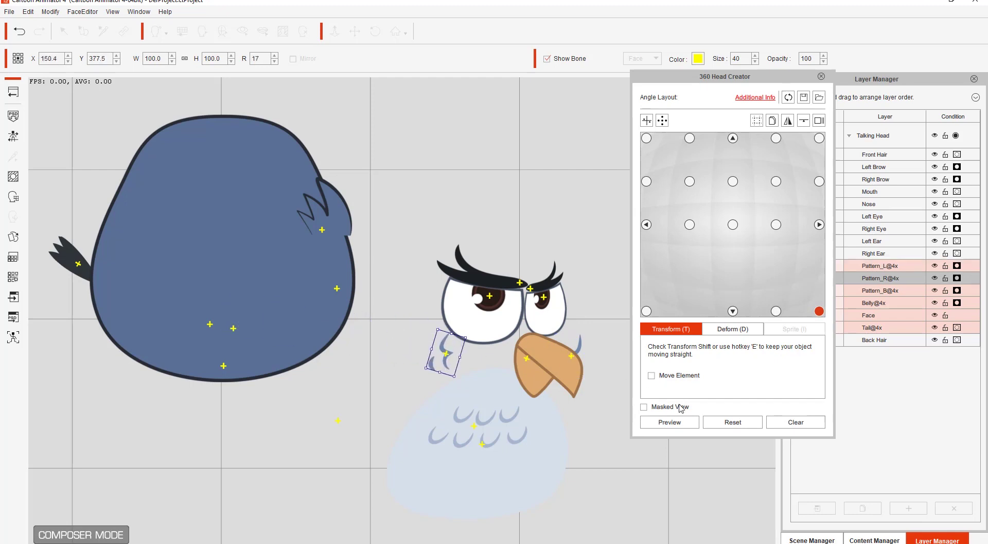
{"action": "left_click", "coordinate": [671, 421]}
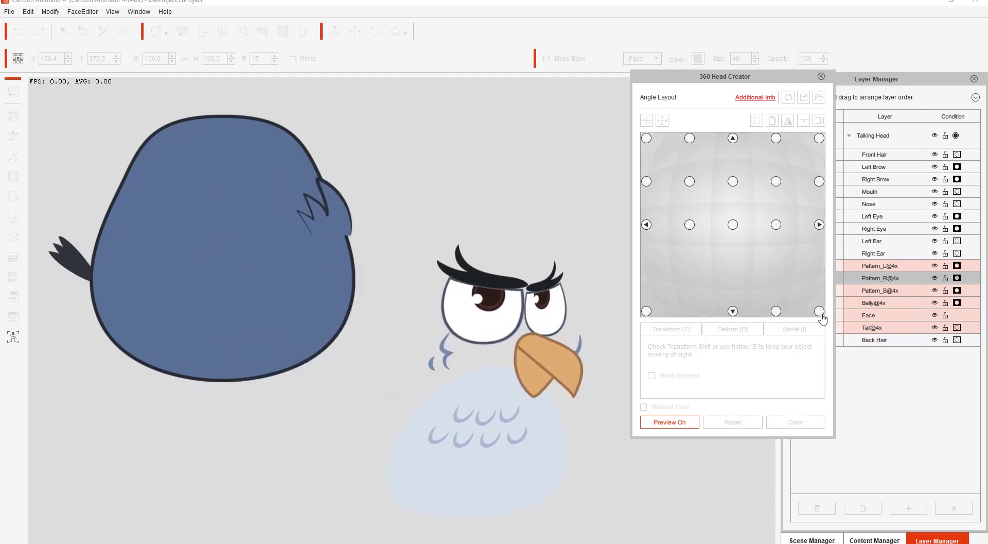
- Move the beak onto the blue head's lower body and check it across several angles
{"action": "left_click", "coordinate": [686, 421]}
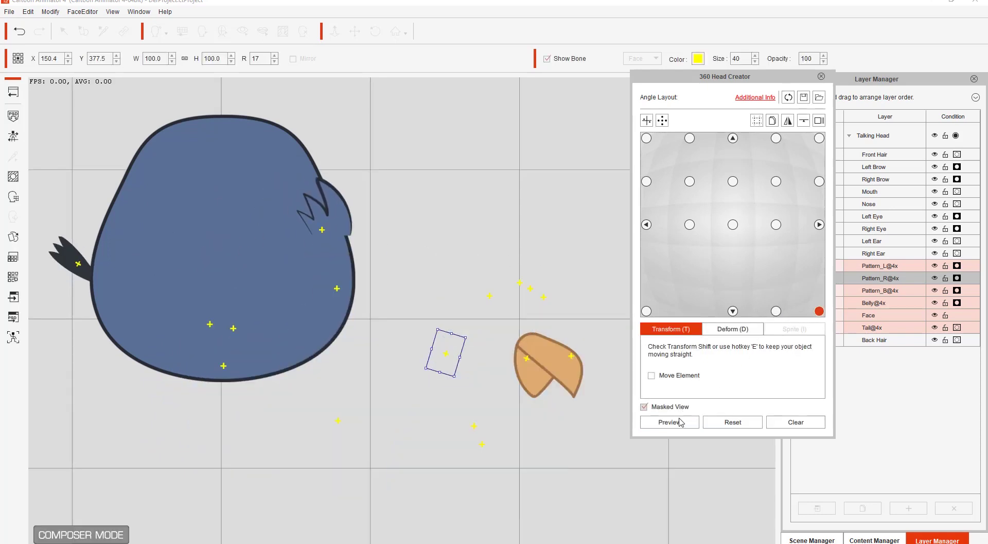
{"action": "left_click", "coordinate": [664, 421]}
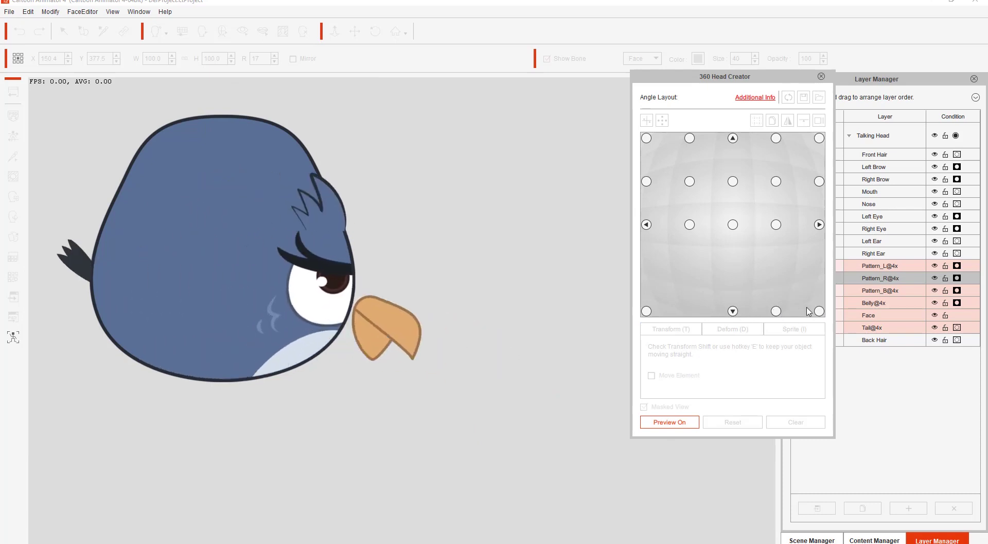
{"action": "left_click", "coordinate": [689, 421]}
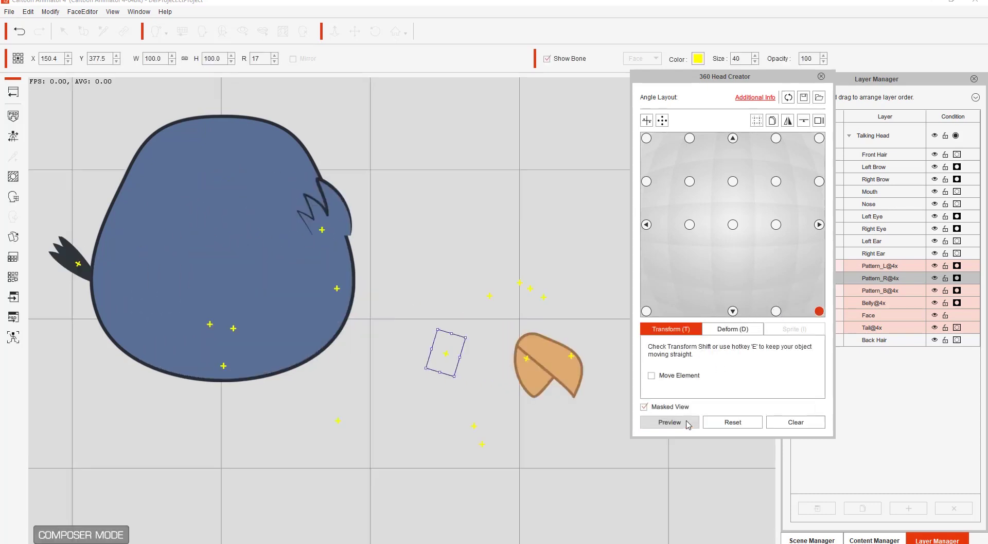
{"action": "left_click", "coordinate": [539, 357]}
{"action": "left_click_drag", "start_coordinate": [546, 357], "coordinate": [230, 309]}
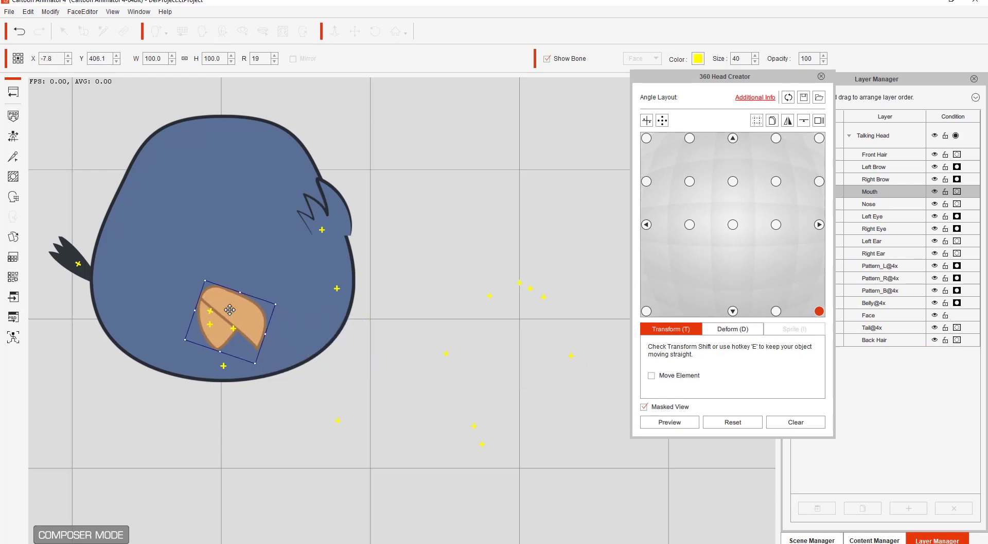
{"action": "left_click", "coordinate": [669, 422]}
{"action": "left_click_drag", "start_coordinate": [786, 320], "coordinate": [756, 312]}
{"action": "left_click", "coordinate": [675, 421]}
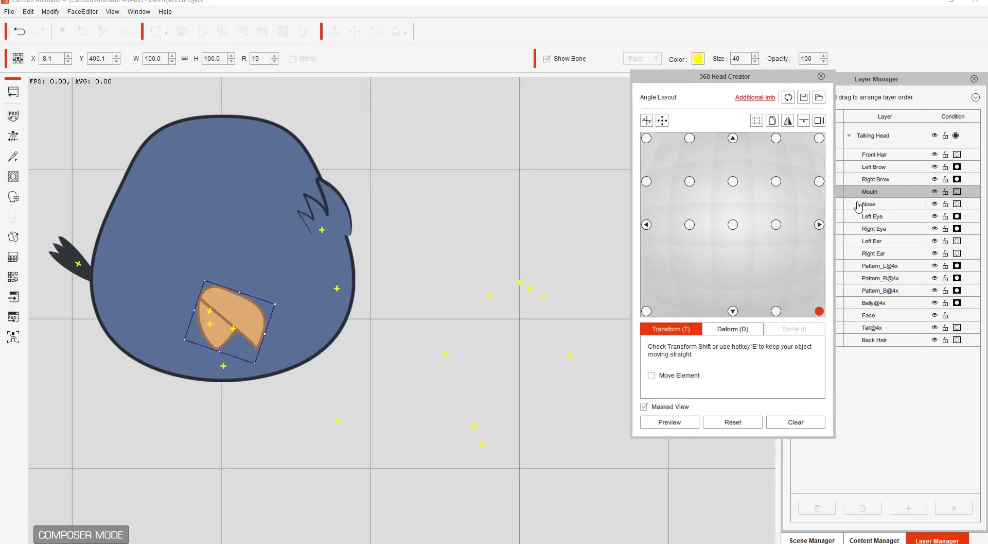
- Reorder the Mouth layer beneath Face in the Layer Manager and preview the hidden beak
{"action": "left_click_drag", "start_coordinate": [786, 79], "coordinate": [753, 79]}
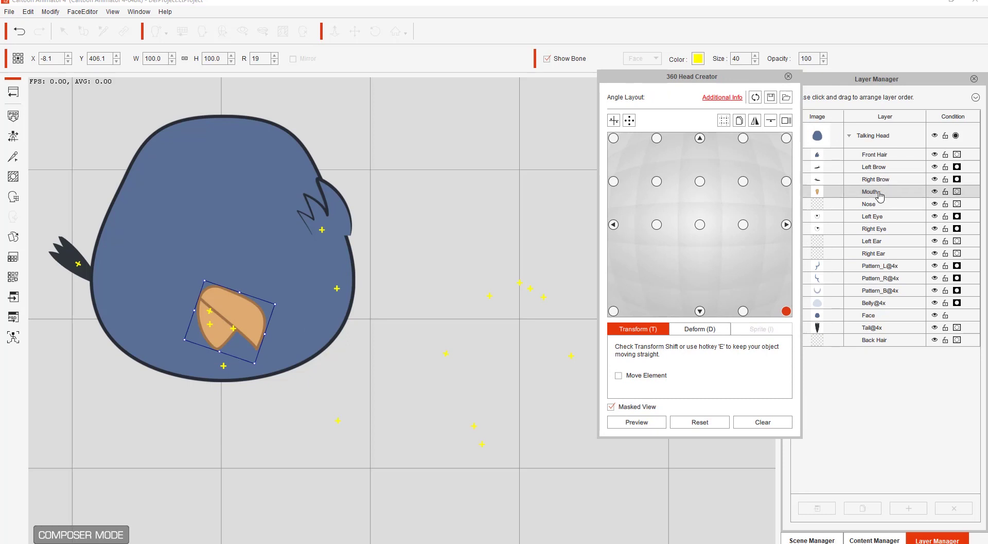
{"action": "left_click_drag", "start_coordinate": [876, 194], "coordinate": [872, 320]}
{"action": "left_click", "coordinate": [637, 422]}
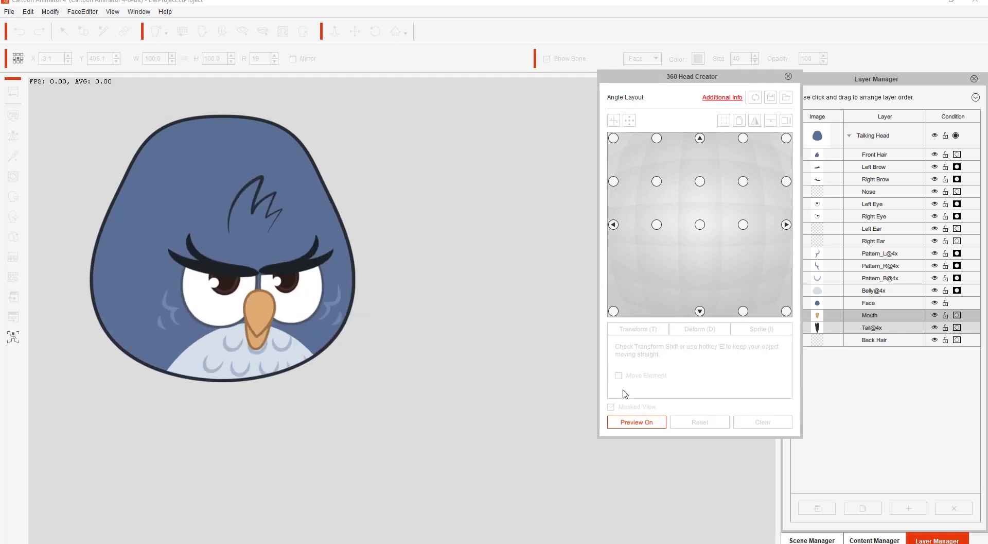
- Layer Front Hair beneath Face, shift the tuft left to X 11.5, and preview the head
{"action": "left_click", "coordinate": [645, 422]}
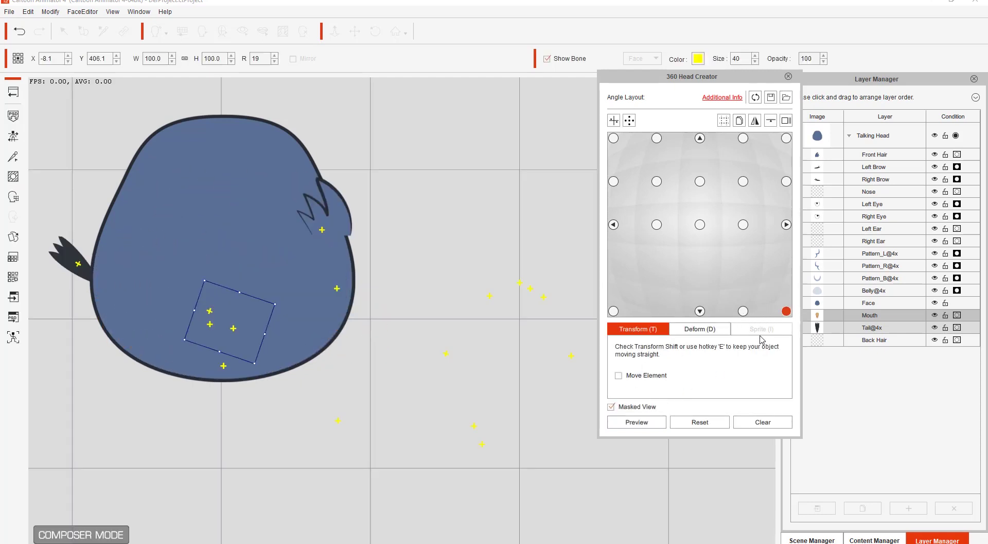
{"action": "left_click", "coordinate": [349, 231]}
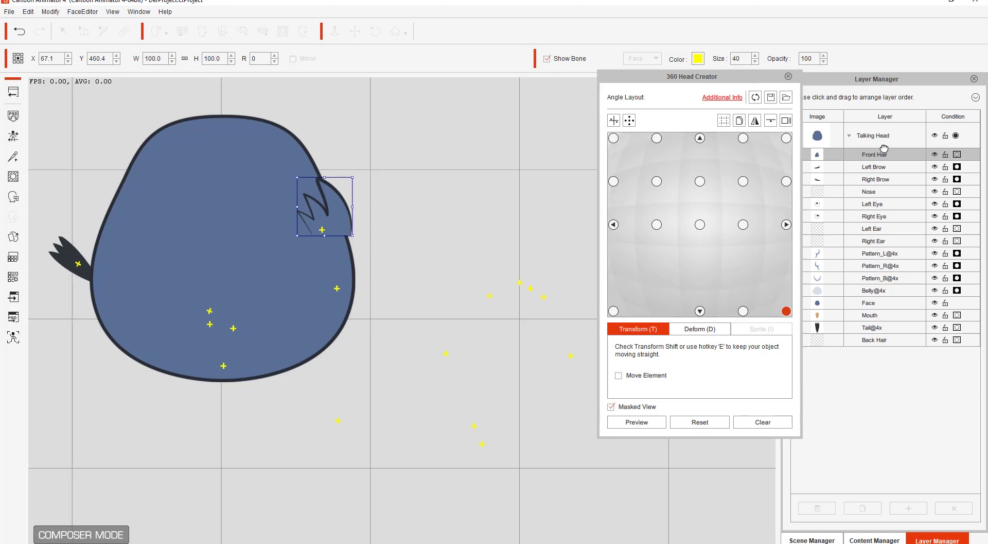
{"action": "left_click_drag", "start_coordinate": [883, 148], "coordinate": [870, 331]}
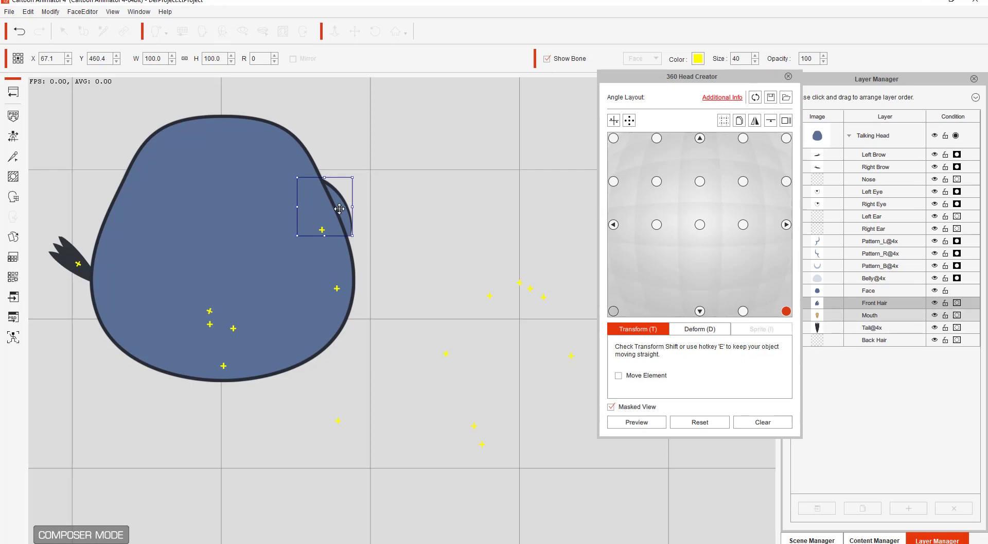
{"action": "left_click_drag", "start_coordinate": [339, 208], "coordinate": [257, 223]}
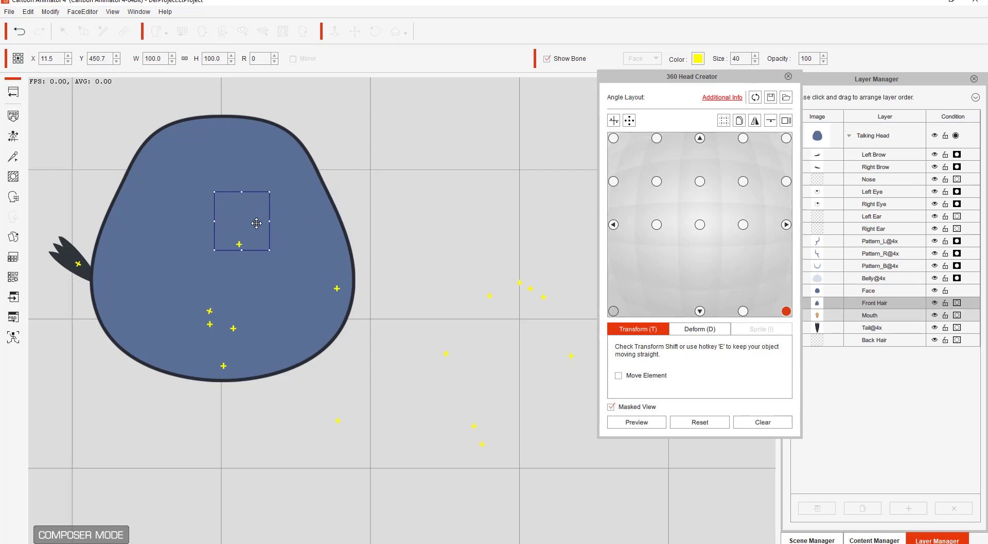
{"action": "left_click", "coordinate": [637, 422]}
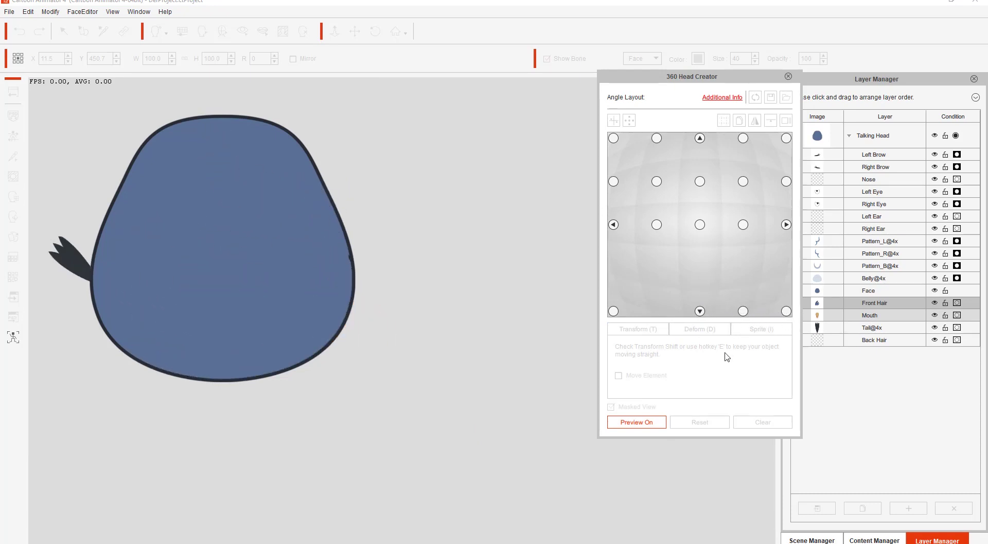
- Place the tail on the head, layer Tail@4x above Face, tilt it, and preview
{"action": "left_click", "coordinate": [651, 422]}
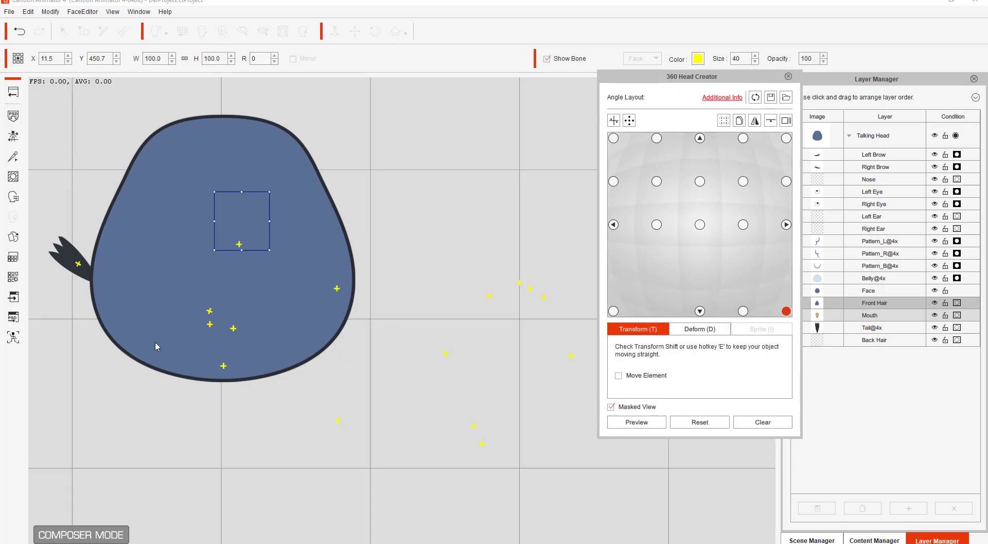
{"action": "left_click", "coordinate": [62, 260]}
{"action": "left_click_drag", "start_coordinate": [84, 265], "coordinate": [143, 266]}
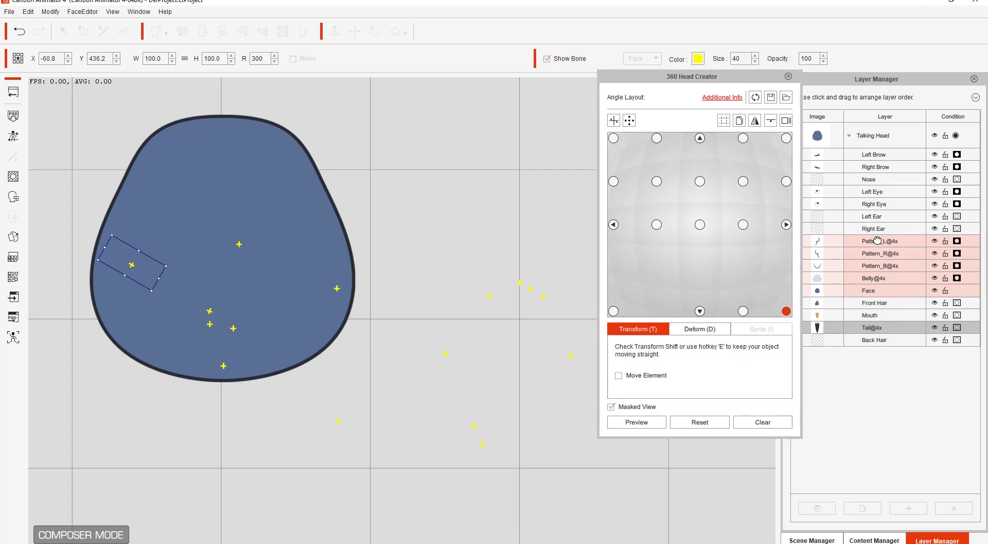
{"action": "left_click_drag", "start_coordinate": [881, 227], "coordinate": [881, 227]}
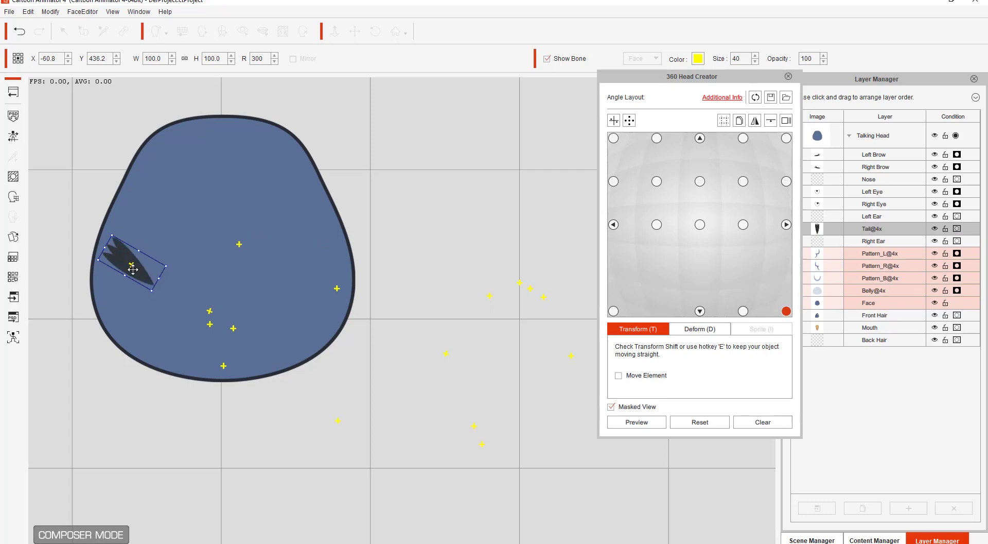
{"action": "mouse_move", "coordinate": [176, 283]}
{"action": "left_mouse_down"}
{"action": "mouse_move", "coordinate": [155, 286]}
{"action": "mouse_move", "coordinate": [162, 291]}
{"action": "mouse_move", "coordinate": [163, 281]}
{"action": "left_mouse_up"}
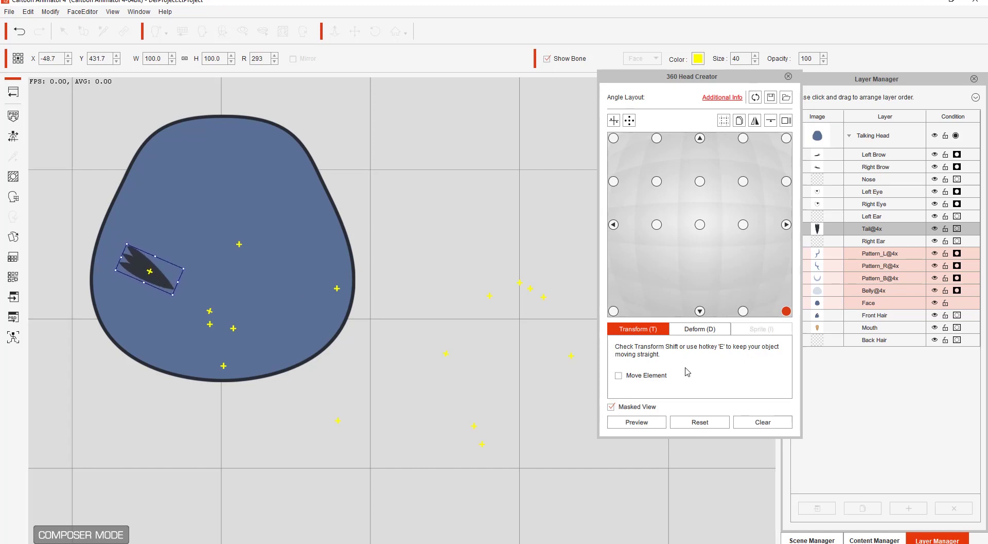
{"action": "left_click", "coordinate": [637, 422]}
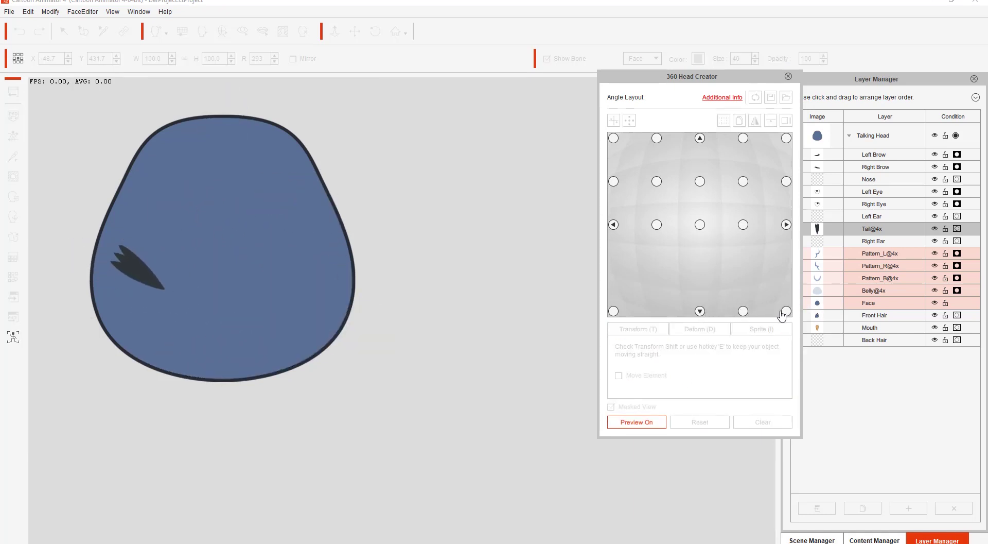
- Nudge the tail further right to X -28.3, Y 429.7 at rotation 293 and re-preview
{"action": "left_click", "coordinate": [626, 421]}
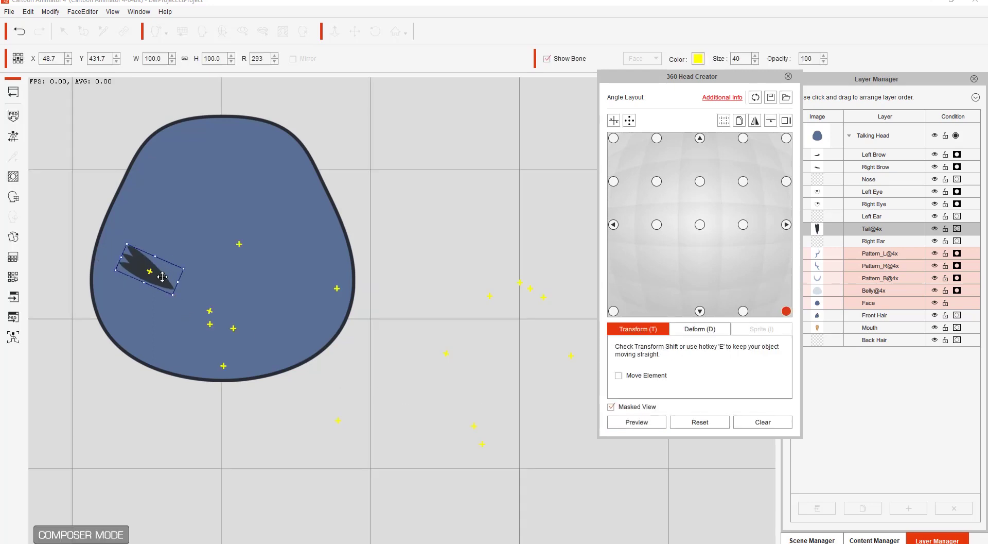
{"action": "left_click_drag", "start_coordinate": [162, 277], "coordinate": [193, 280]}
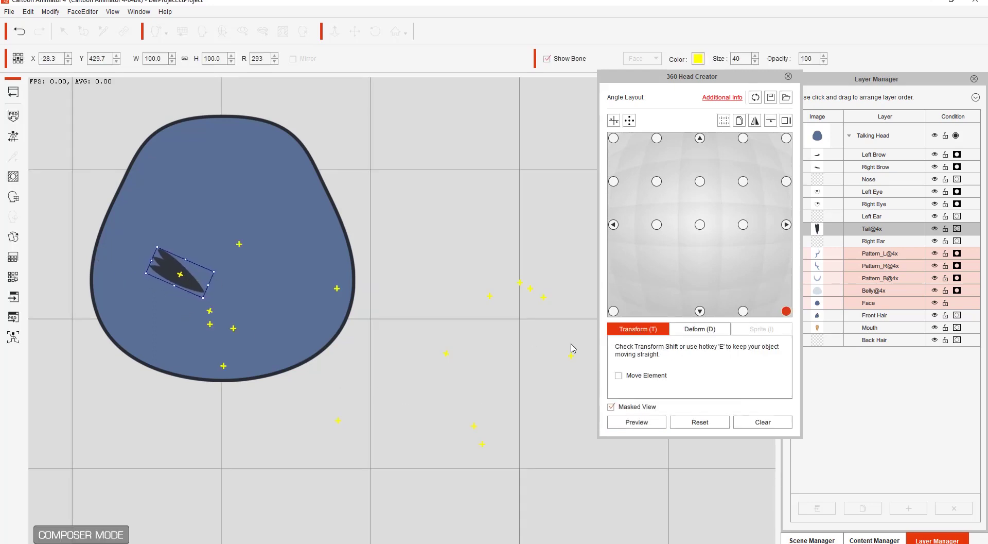
{"action": "left_click", "coordinate": [663, 421]}
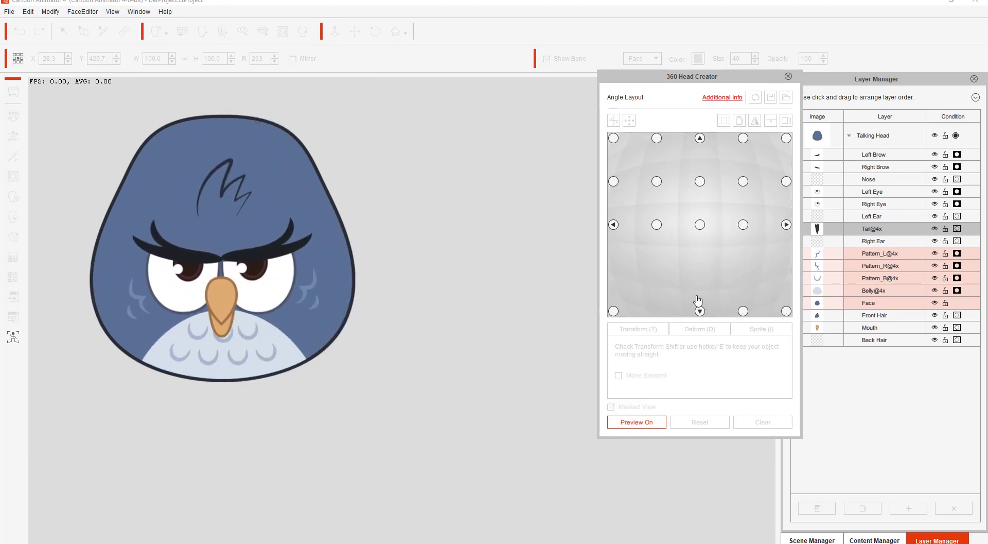
{"action": "left_click", "coordinate": [641, 421]}
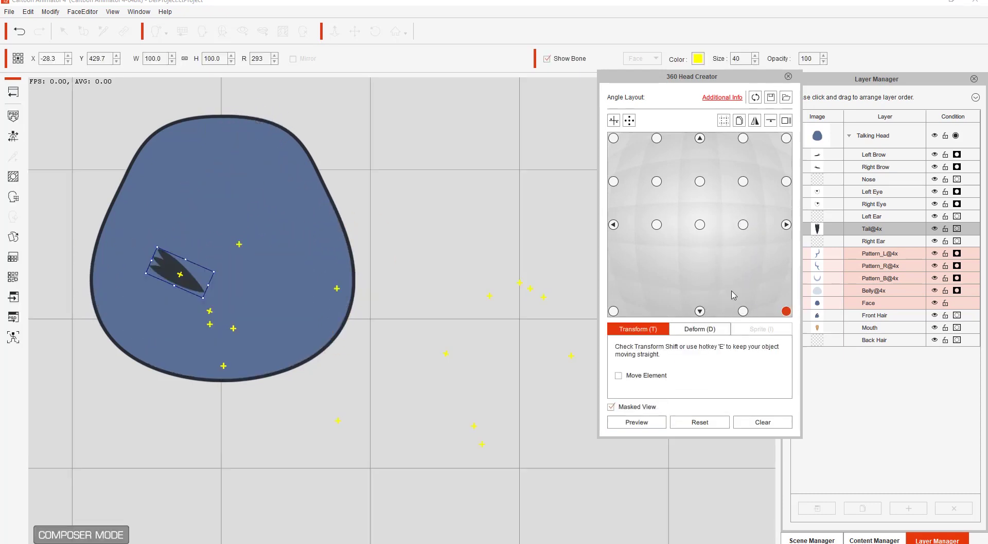
{"action": "left_click", "coordinate": [654, 421]}
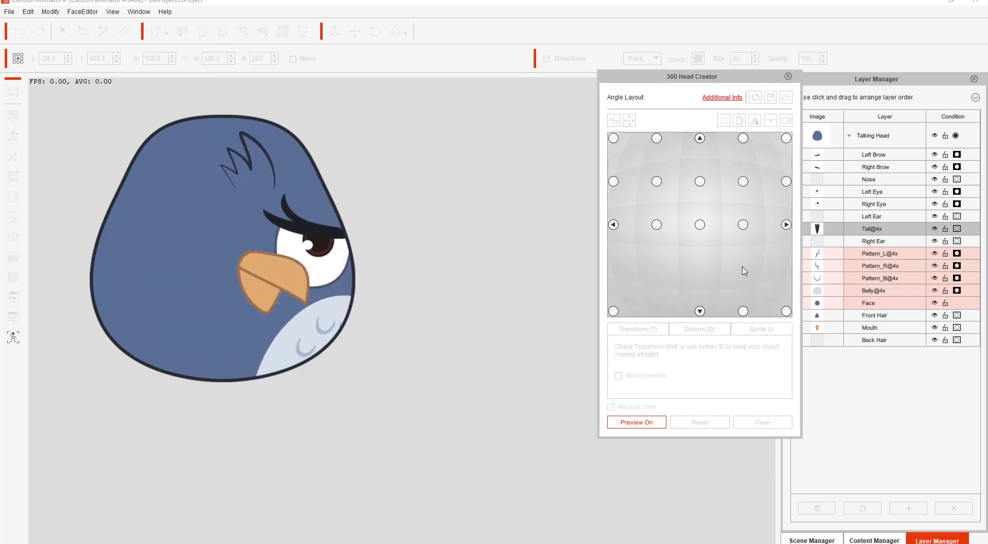
- Add the centre, right-of-centre and far-right angles to the lower grid row
{"action": "left_click", "coordinate": [653, 422]}
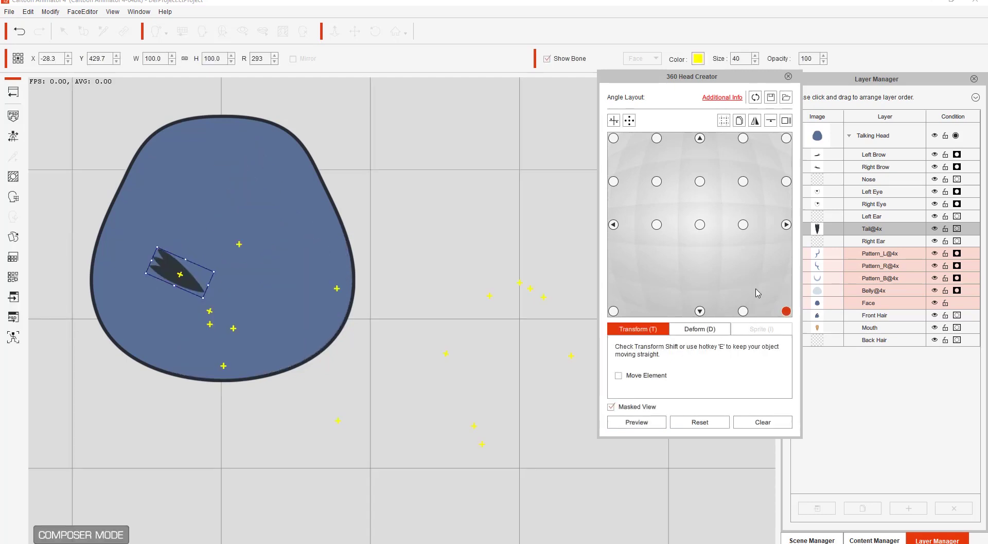
{"action": "left_click", "coordinate": [629, 120]}
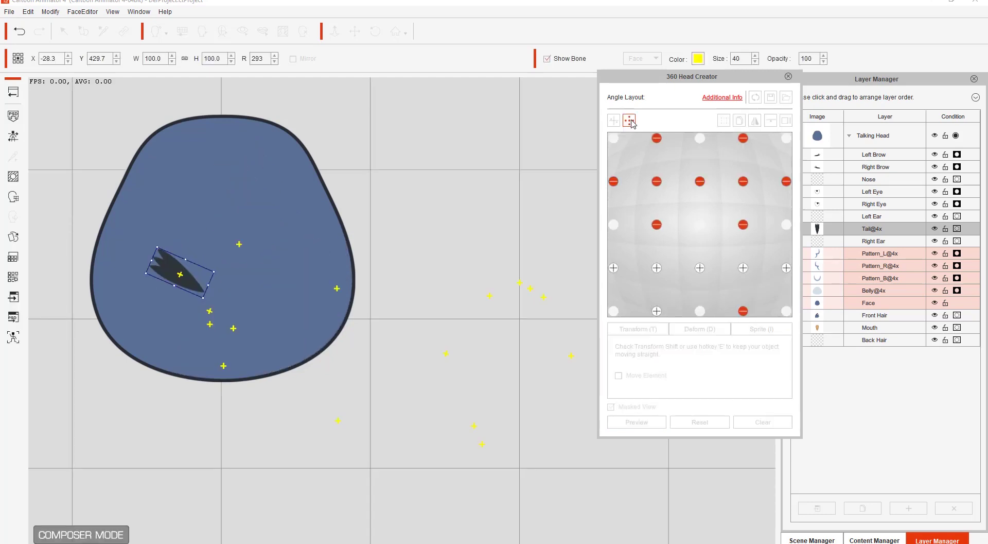
{"action": "left_click", "coordinate": [700, 268]}
{"action": "left_click", "coordinate": [743, 268]}
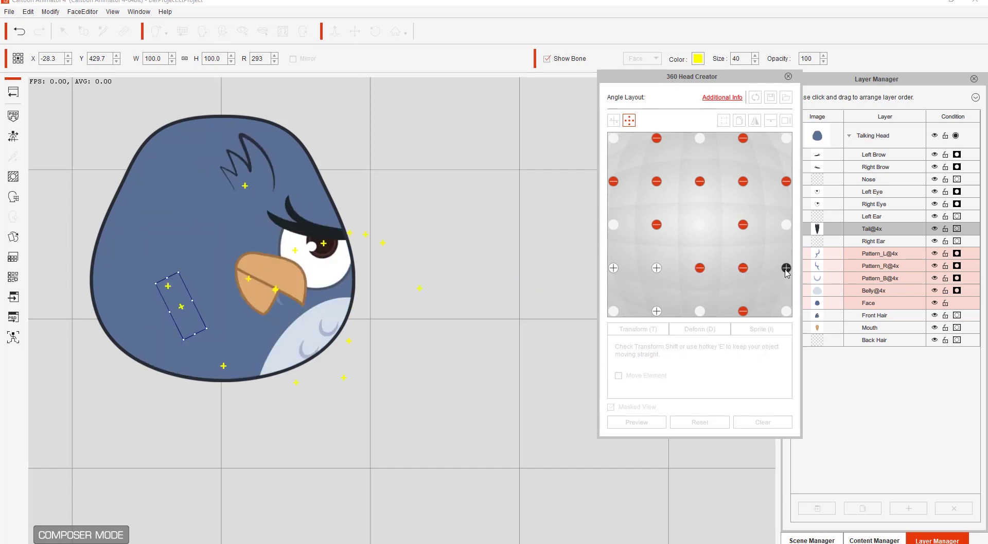
{"action": "left_click", "coordinate": [786, 269]}
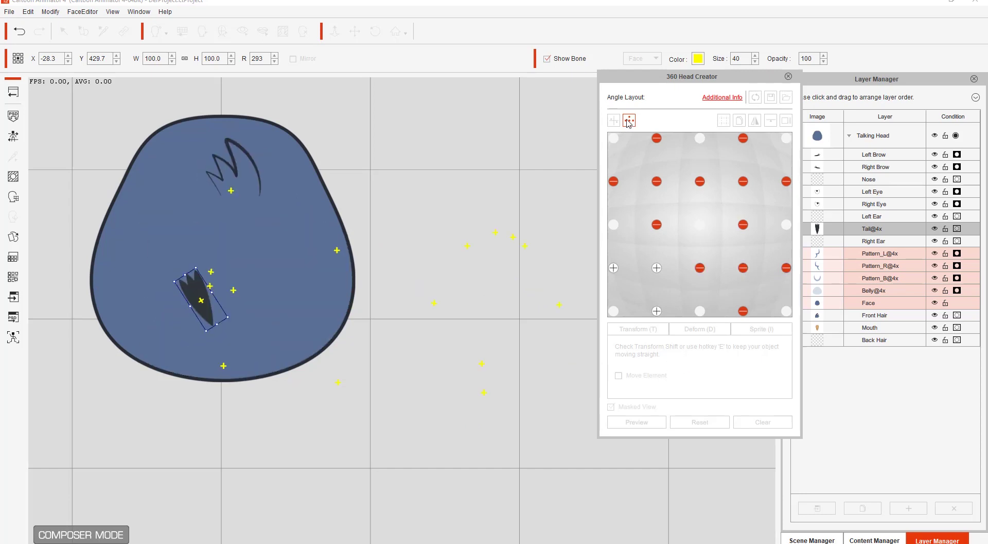
{"action": "left_click", "coordinate": [630, 121]}
- On the lower right-turned angle, interpolate the beak pose from the angles above and below
{"action": "left_click", "coordinate": [743, 268]}
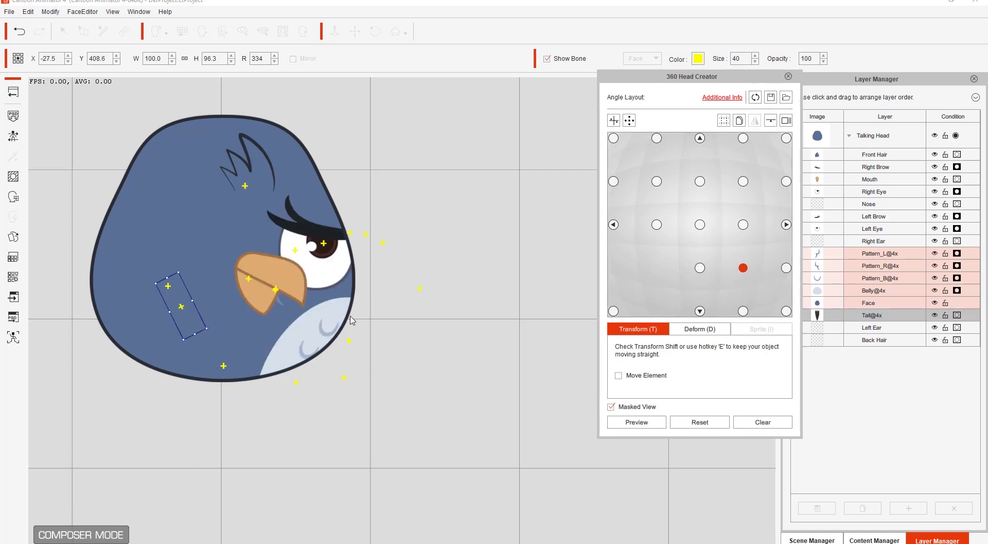
{"action": "left_click", "coordinate": [291, 286]}
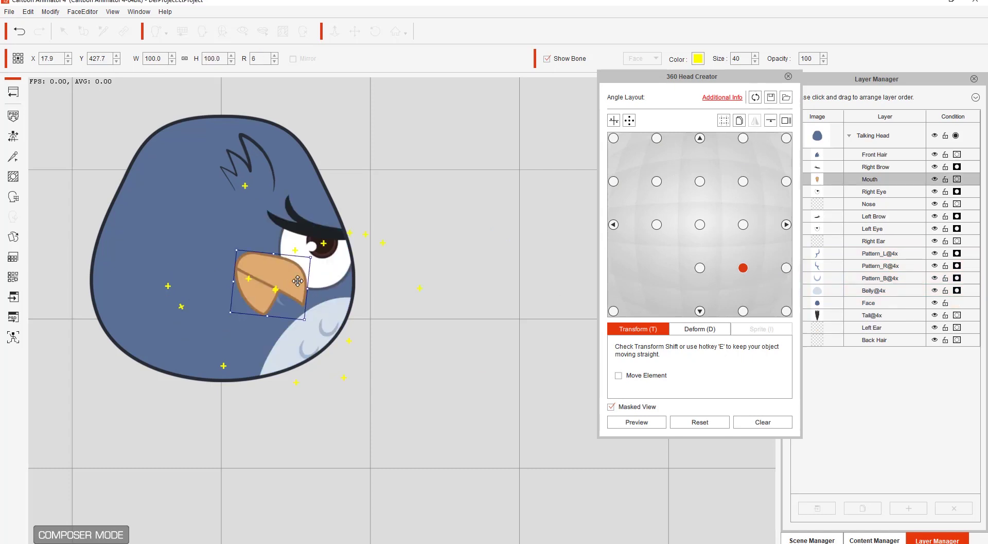
{"action": "left_click", "coordinate": [771, 122]}
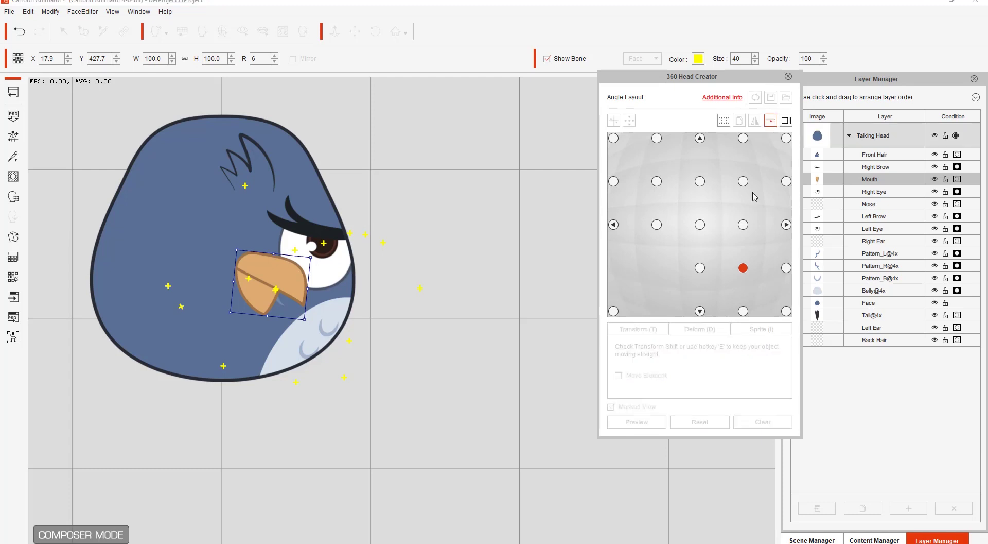
{"action": "left_click", "coordinate": [743, 225]}
{"action": "left_click", "coordinate": [744, 312]}
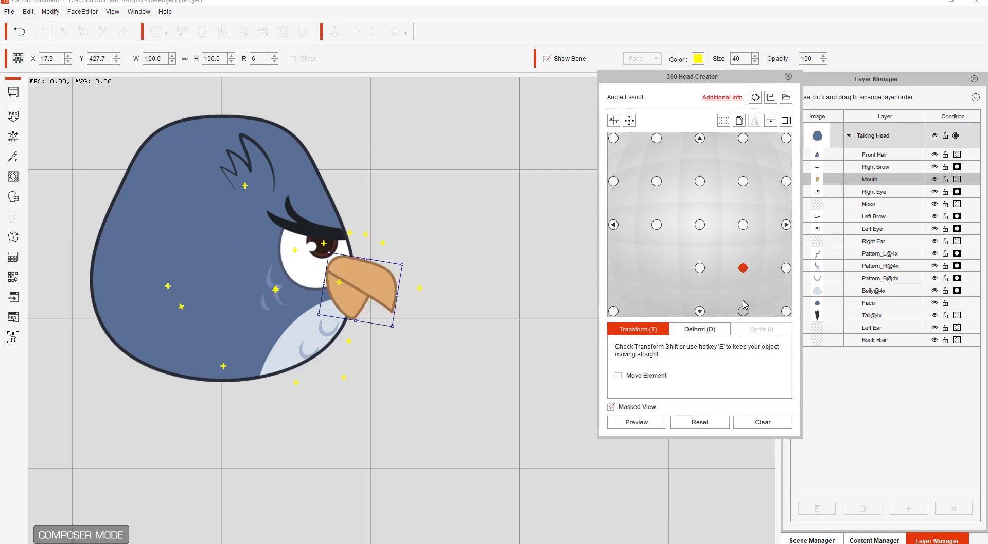
- Interpolate the head tuft pose, tilt the beak forward, and preview the head turning
{"action": "left_click", "coordinate": [258, 166]}
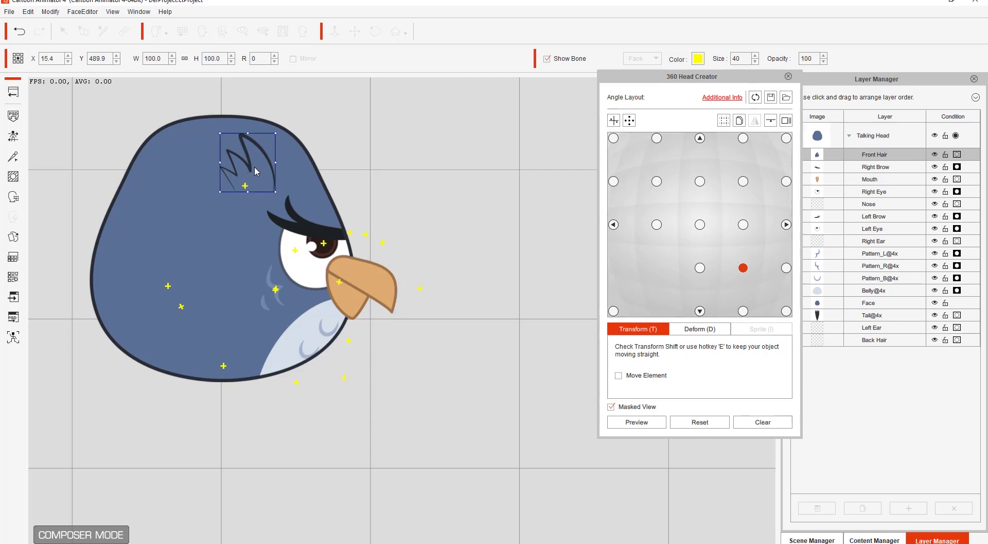
{"action": "left_click", "coordinate": [772, 121]}
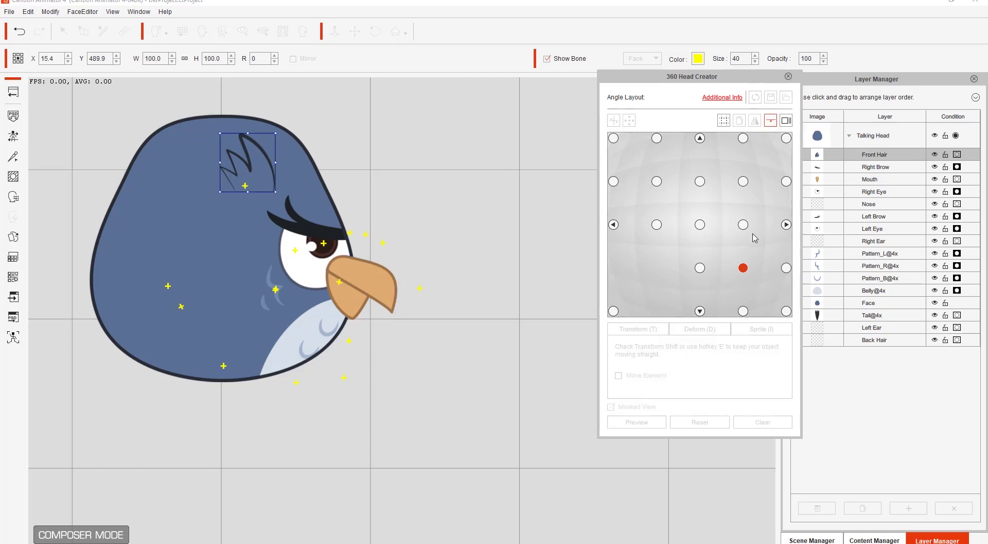
{"action": "left_click", "coordinate": [743, 311]}
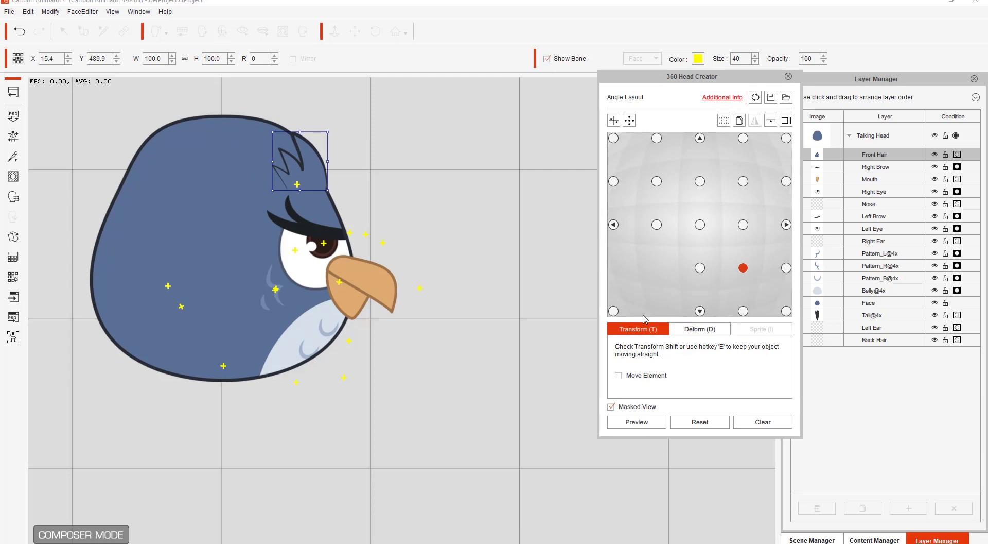
{"action": "left_click", "coordinate": [369, 293]}
{"action": "left_click_drag", "start_coordinate": [375, 286], "coordinate": [386, 289]}
{"action": "left_click", "coordinate": [637, 422]}
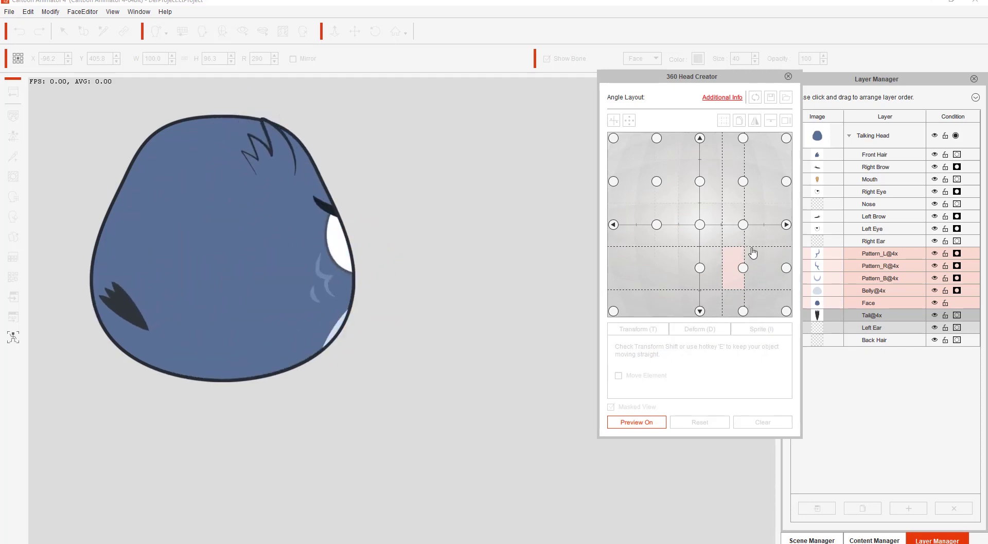
- Add the left-side lower-row angles and the bottom angle left of centre
{"action": "left_click", "coordinate": [638, 422]}
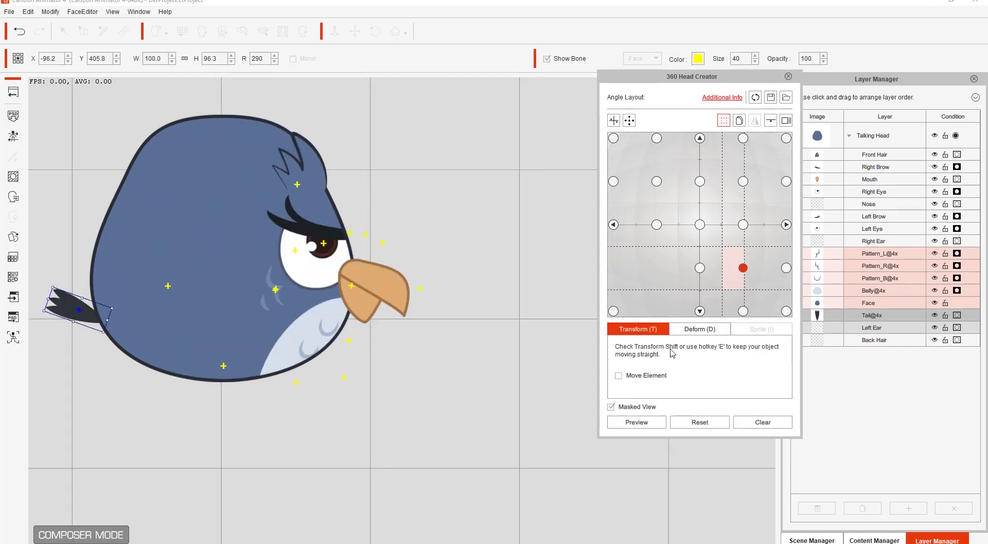
{"action": "left_click", "coordinate": [631, 122]}
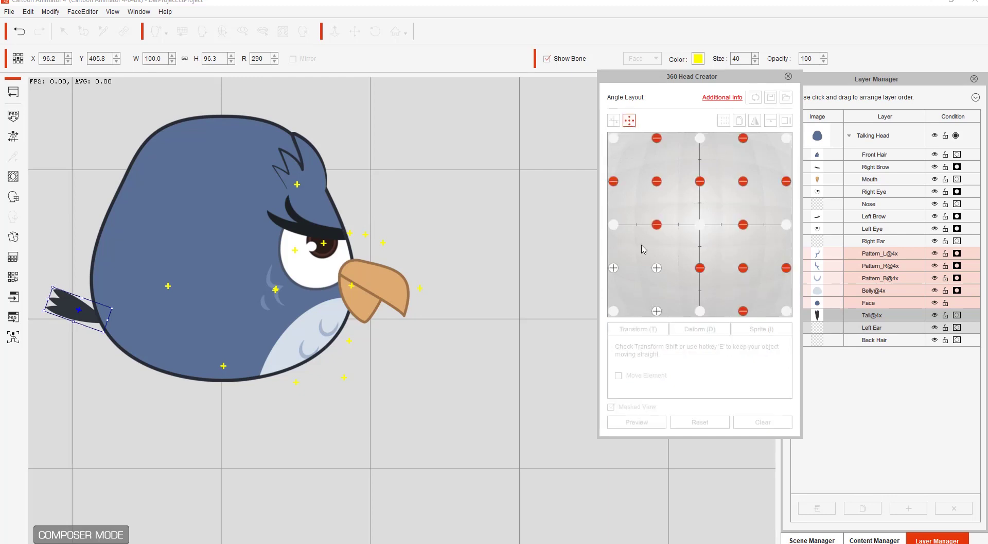
{"action": "left_click", "coordinate": [657, 268]}
{"action": "left_click", "coordinate": [614, 268]}
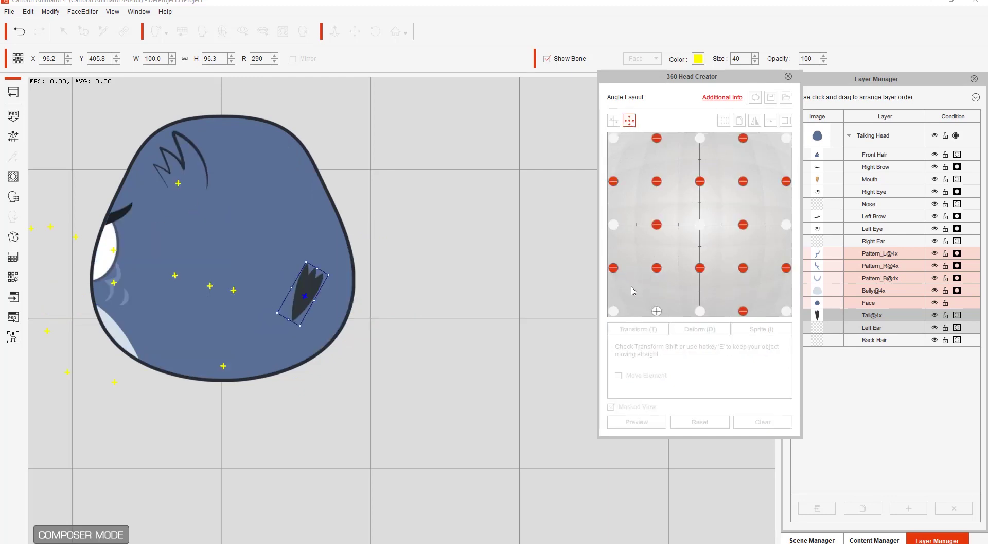
{"action": "left_click", "coordinate": [658, 312]}
{"action": "left_click", "coordinate": [630, 122]}
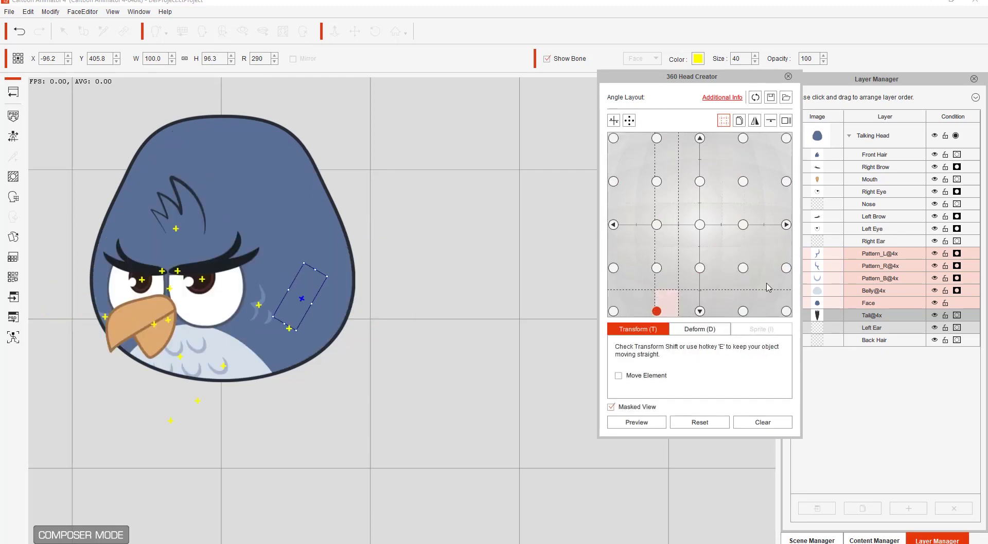
- Mirror the lower right-turned, back, and lower side-view angles onto the left side
{"action": "left_click", "coordinate": [743, 310]}
{"action": "left_click", "coordinate": [743, 268]}
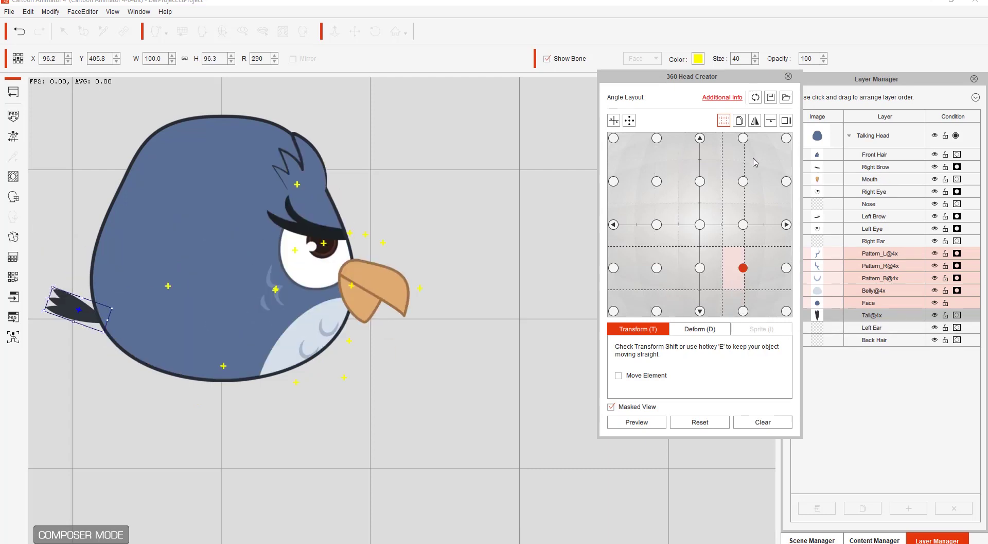
{"action": "left_click", "coordinate": [755, 121]}
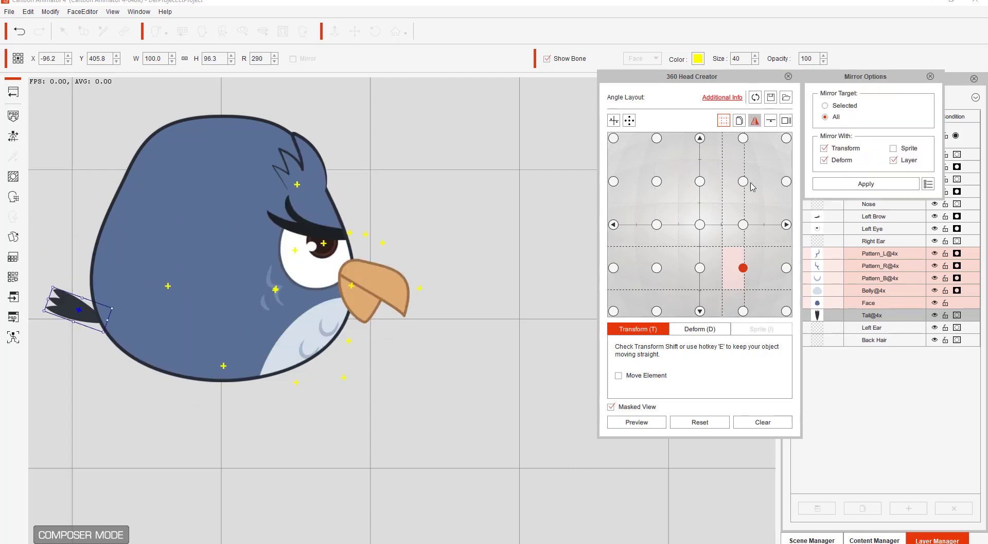
{"action": "left_click", "coordinate": [846, 187]}
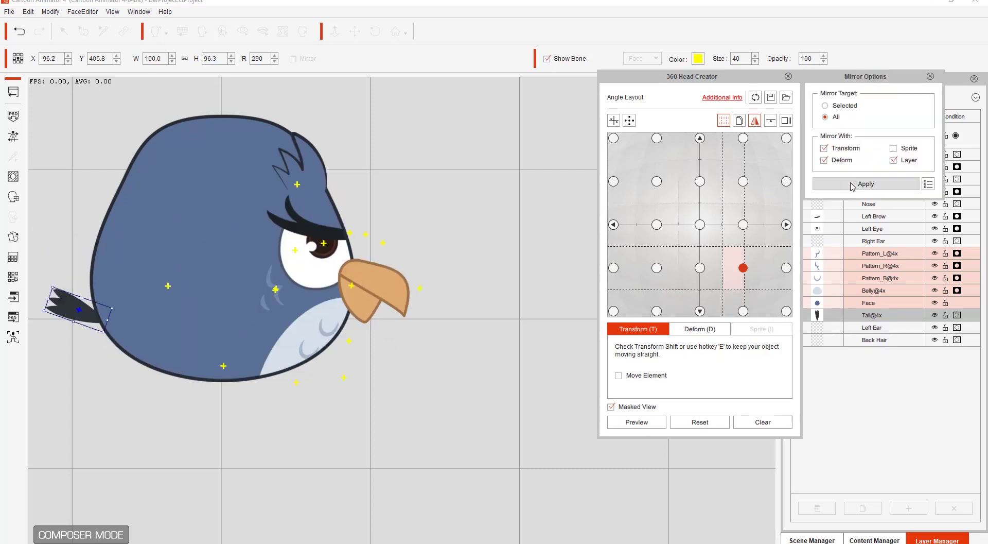
{"action": "left_click", "coordinate": [787, 267]}
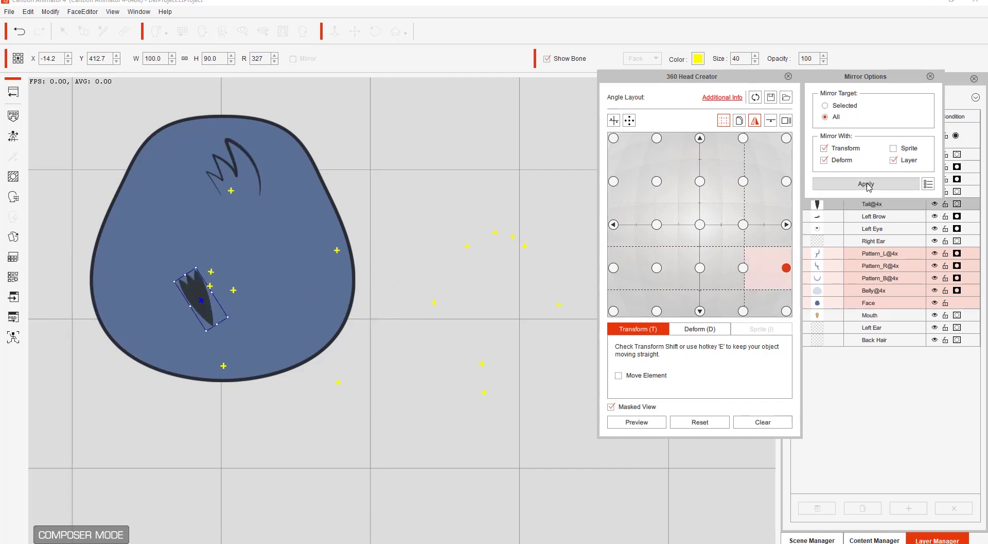
{"action": "left_click", "coordinate": [867, 184]}
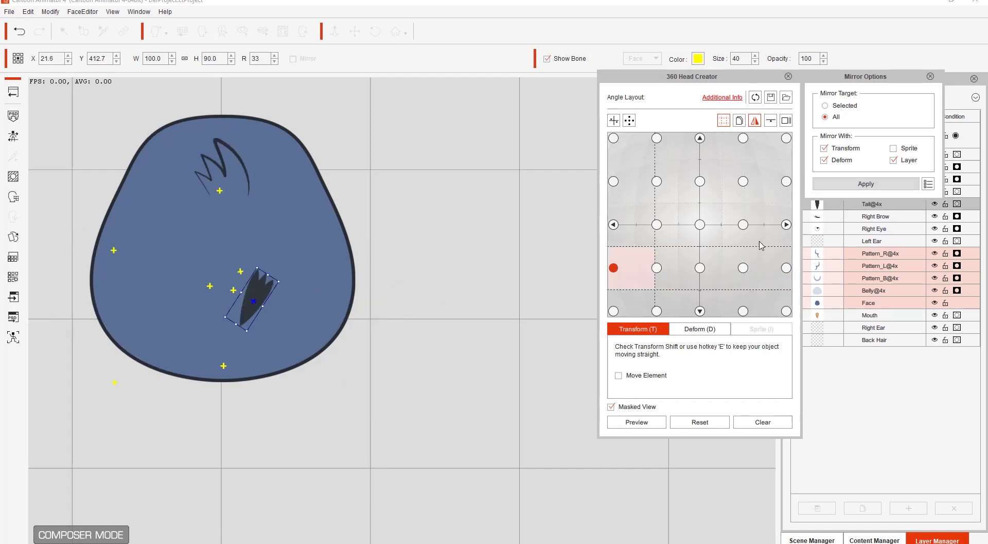
{"action": "left_click", "coordinate": [745, 311]}
{"action": "left_click", "coordinate": [867, 184]}
- After previewing, mirror the bottom-right angle's pose onto the bottom-left angle
{"action": "left_click", "coordinate": [633, 421]}
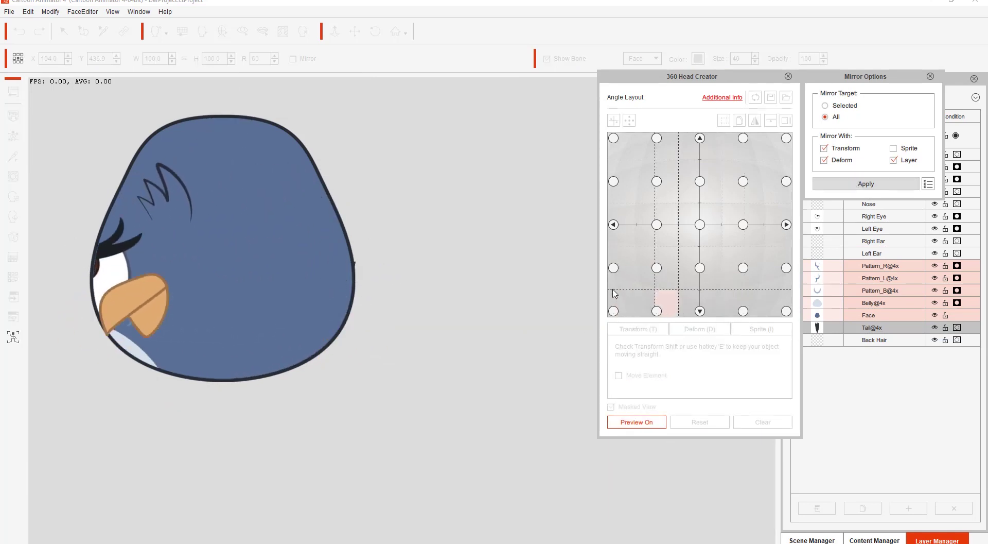
{"action": "left_click", "coordinate": [638, 423]}
{"action": "left_click", "coordinate": [787, 269]}
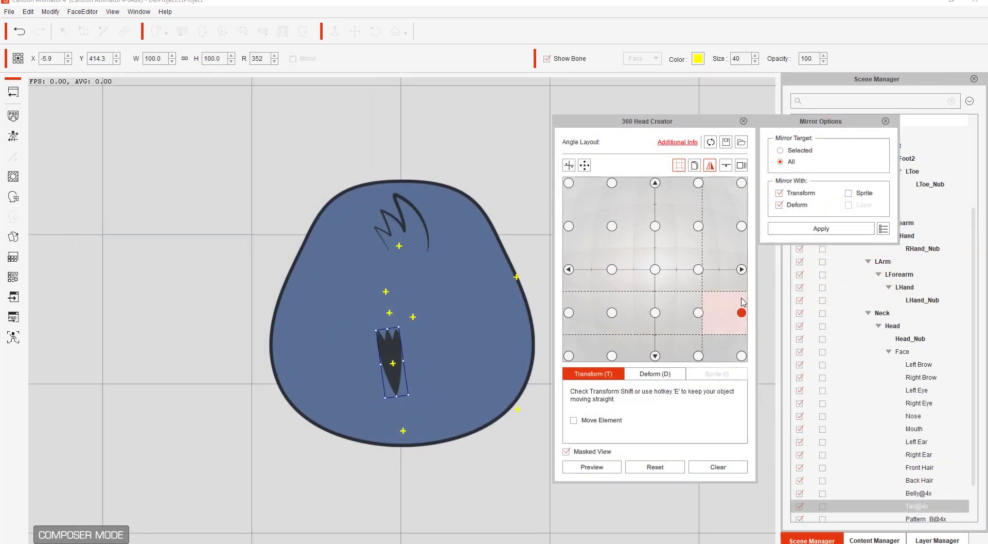
{"action": "left_click", "coordinate": [742, 356]}
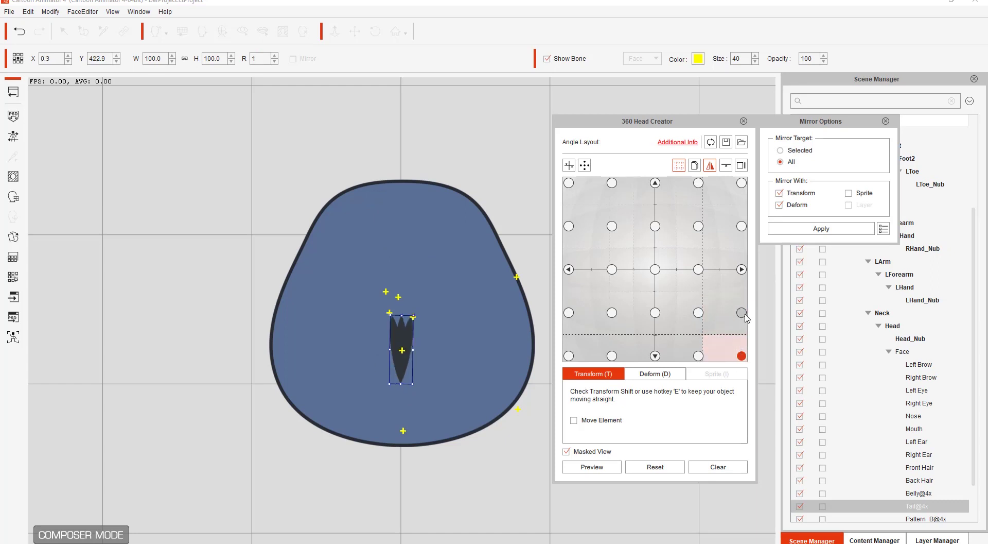
{"action": "key", "text": "ctrl+z"}
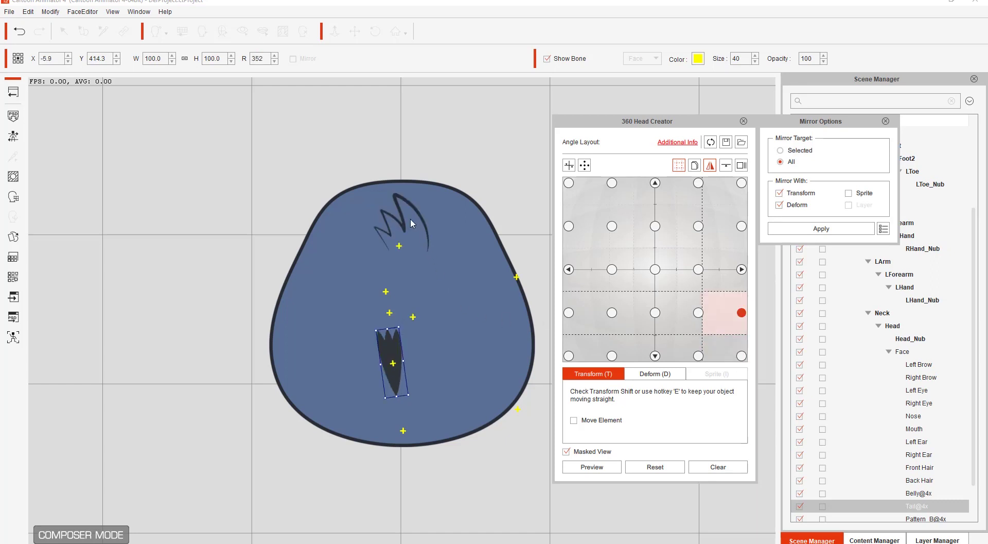
{"action": "left_click", "coordinate": [730, 360]}
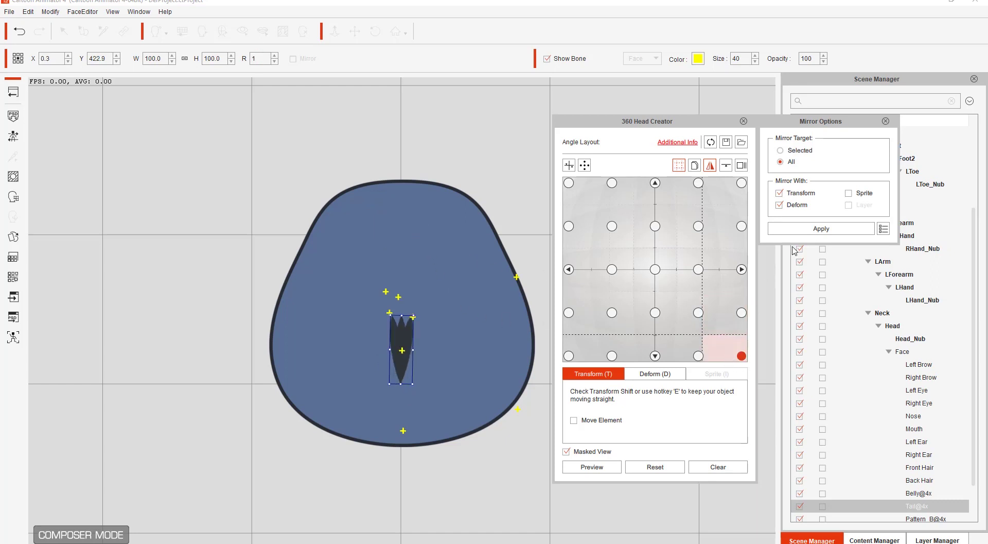
{"action": "left_click", "coordinate": [822, 228]}
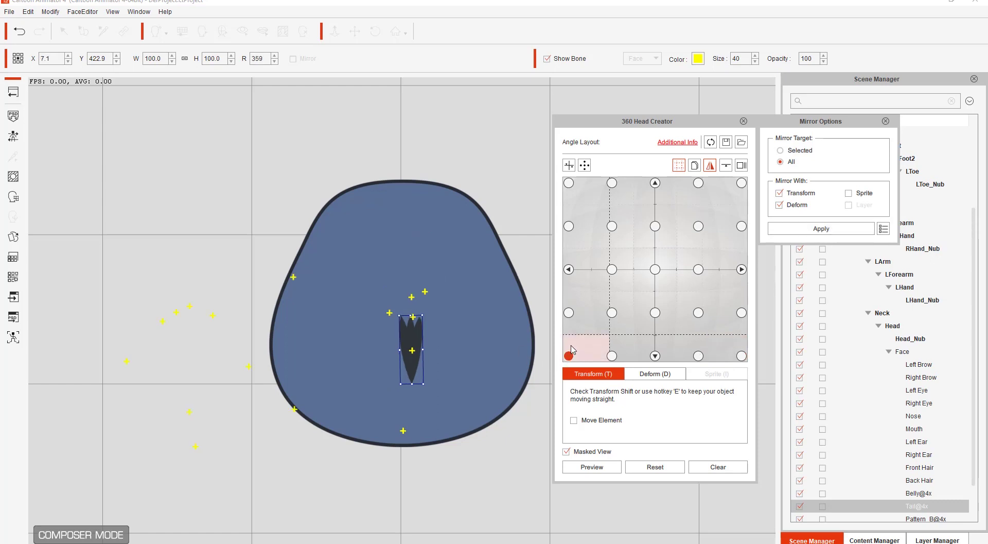
- Play and stop the full head rotation preview, then close Mirror Options
{"action": "left_click", "coordinate": [586, 467]}
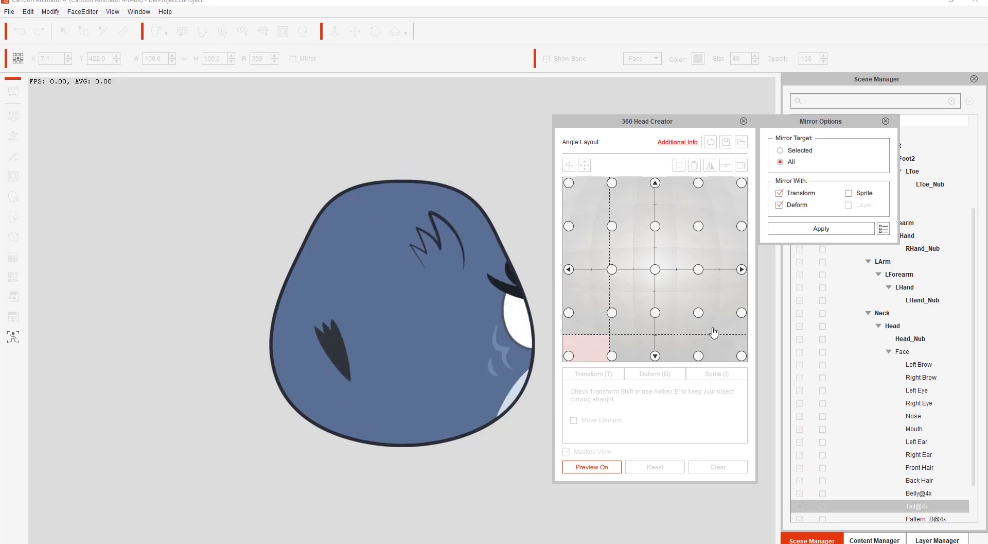
{"action": "left_click", "coordinate": [605, 466]}
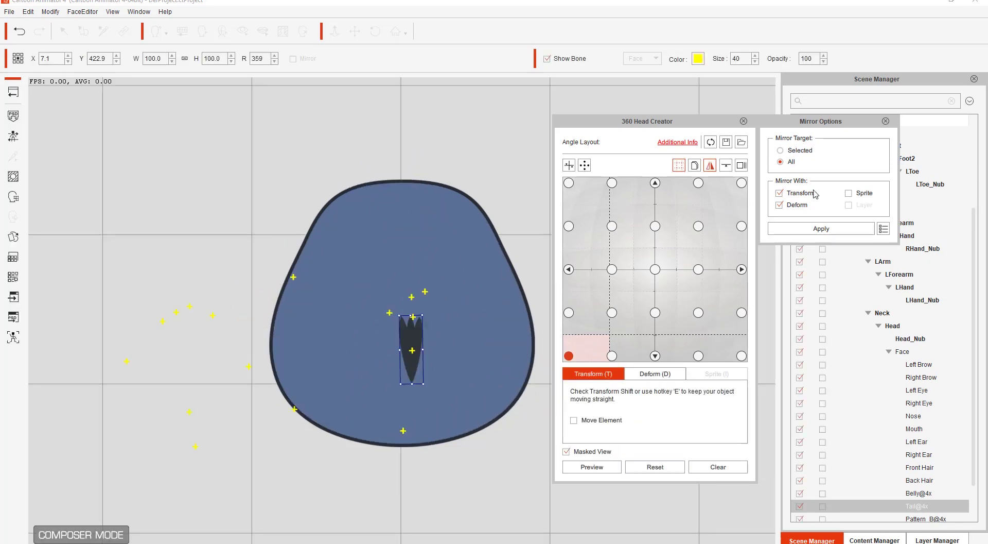
{"action": "left_click", "coordinate": [886, 121]}
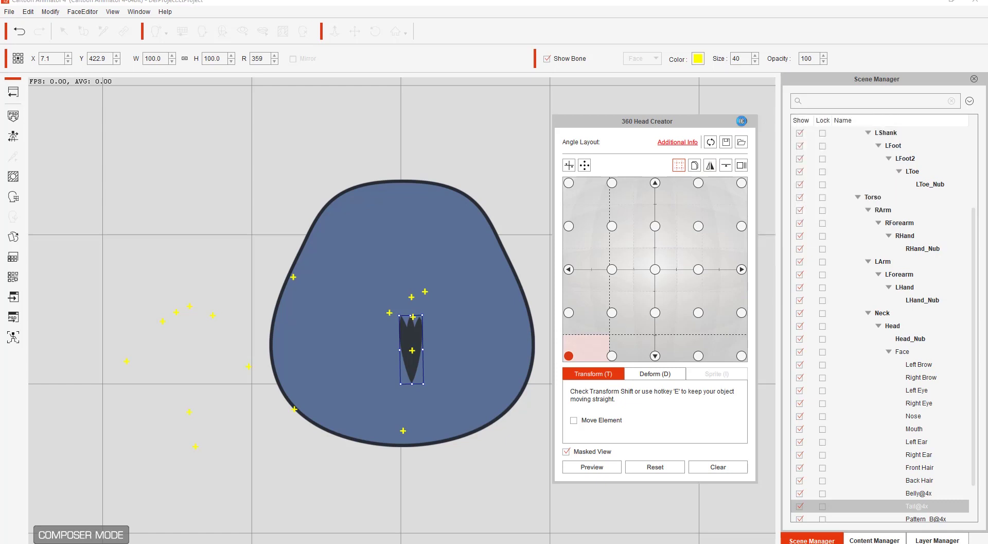
- Exit 360 Head Creator back to Stage Mode and select the owl
{"action": "left_click", "coordinate": [744, 122]}
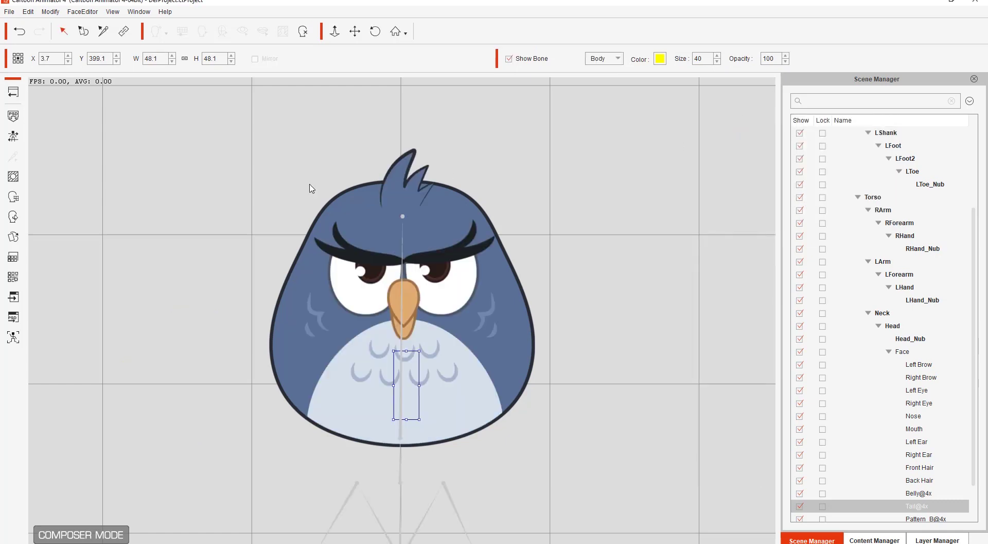
{"action": "left_click", "coordinate": [18, 92]}
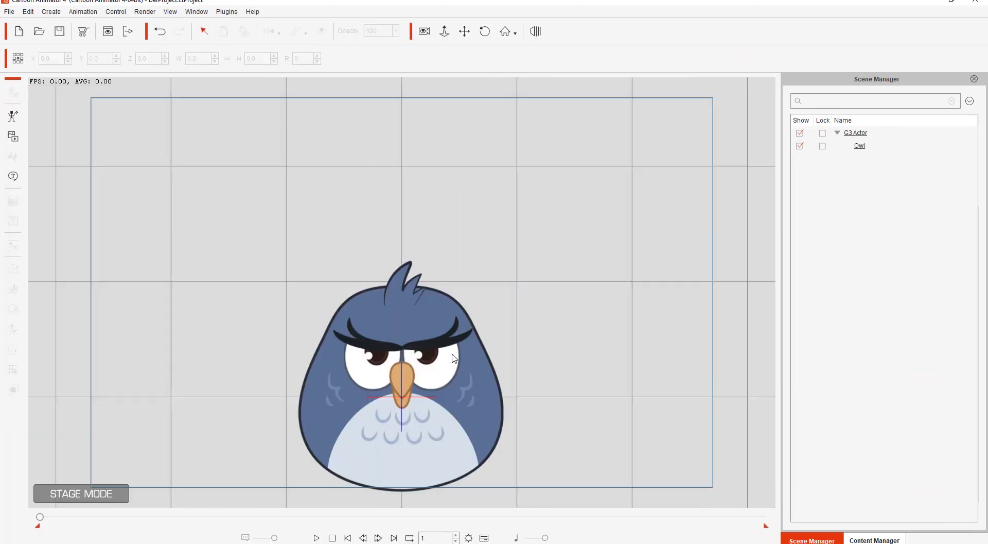
{"action": "left_click", "coordinate": [459, 371]}
{"action": "scroll", "coordinate": [450, 409], "scroll_direction": "up", "scroll_amount": 3}
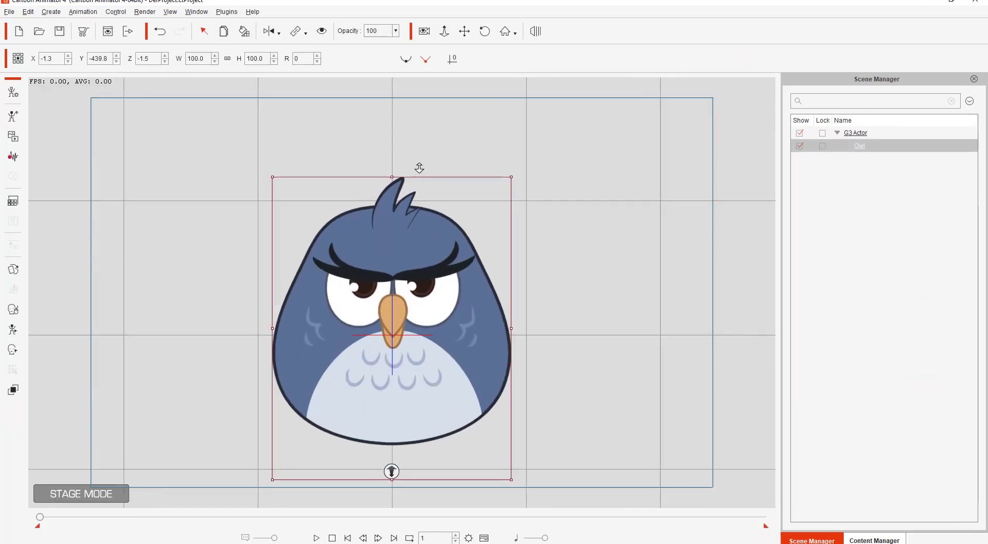
- Apply the Philipp_F_Sigh motion from Animation > Perform > _G3 360 to the owl and play it
{"action": "left_click", "coordinate": [875, 539]}
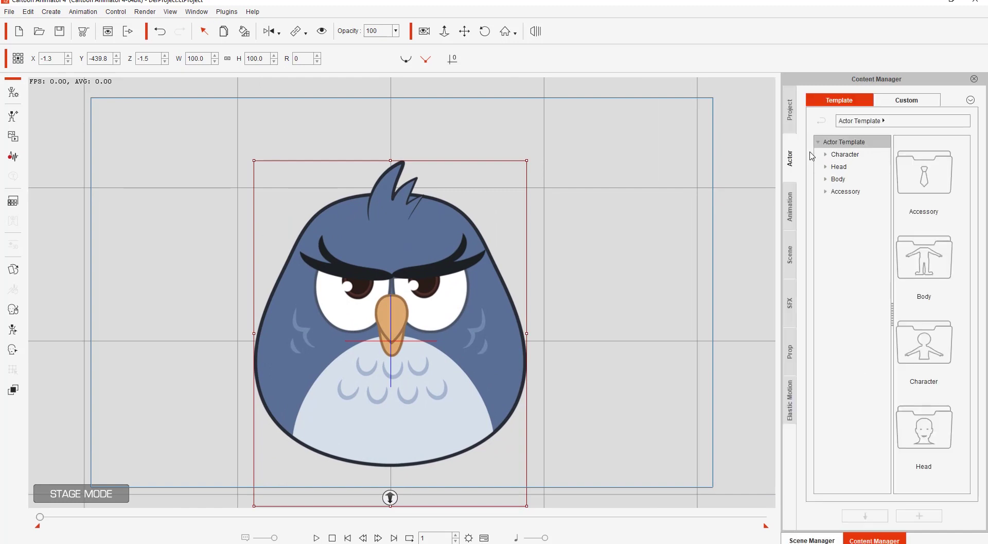
{"action": "left_click", "coordinate": [795, 208]}
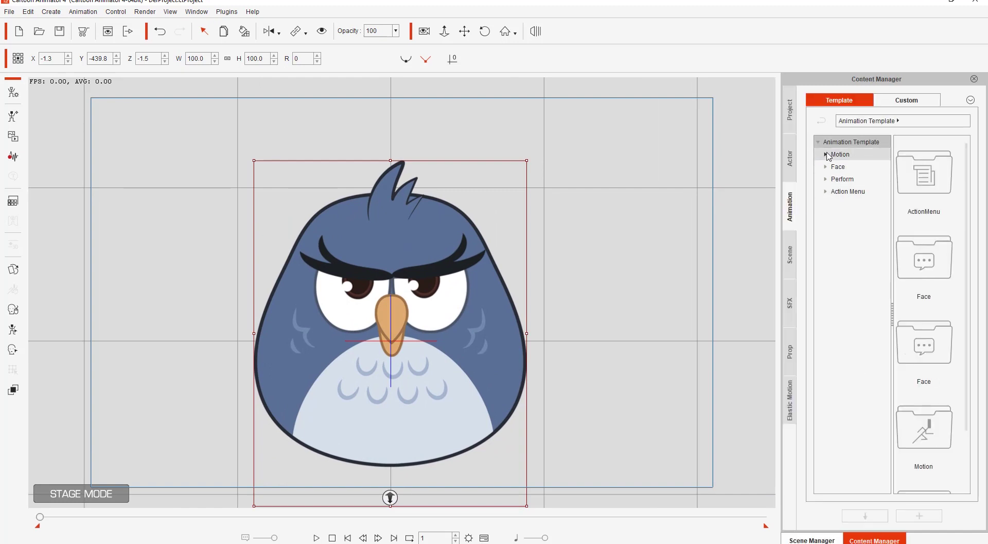
{"action": "left_click", "coordinate": [826, 178]}
{"action": "left_click", "coordinate": [847, 192]}
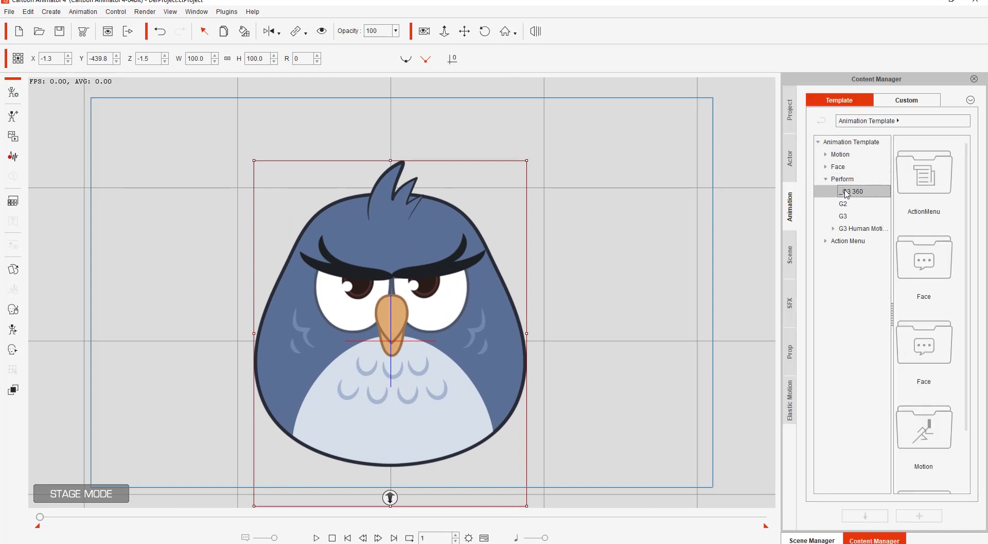
{"action": "left_click_drag", "start_coordinate": [968, 185], "coordinate": [965, 256]}
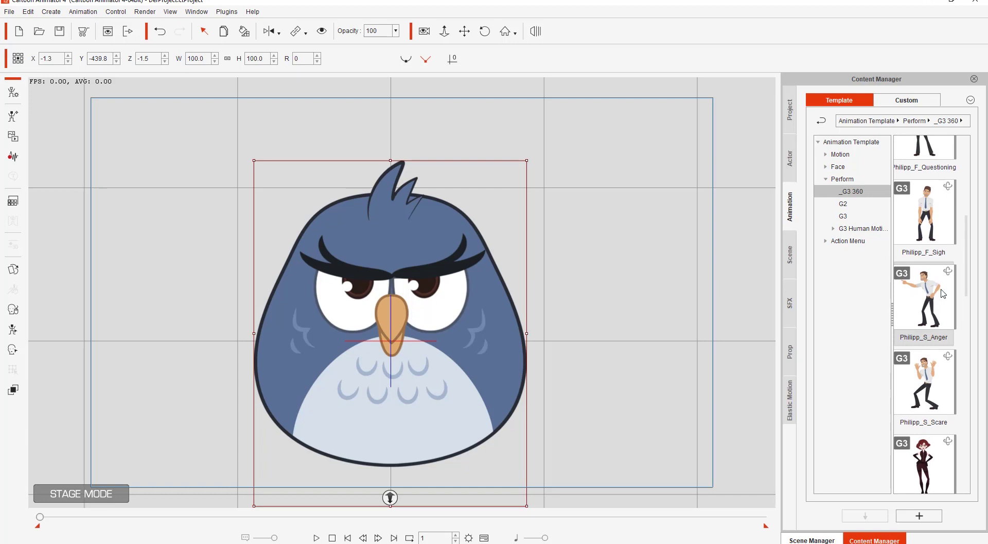
{"action": "left_click_drag", "start_coordinate": [945, 225], "coordinate": [879, 237]}
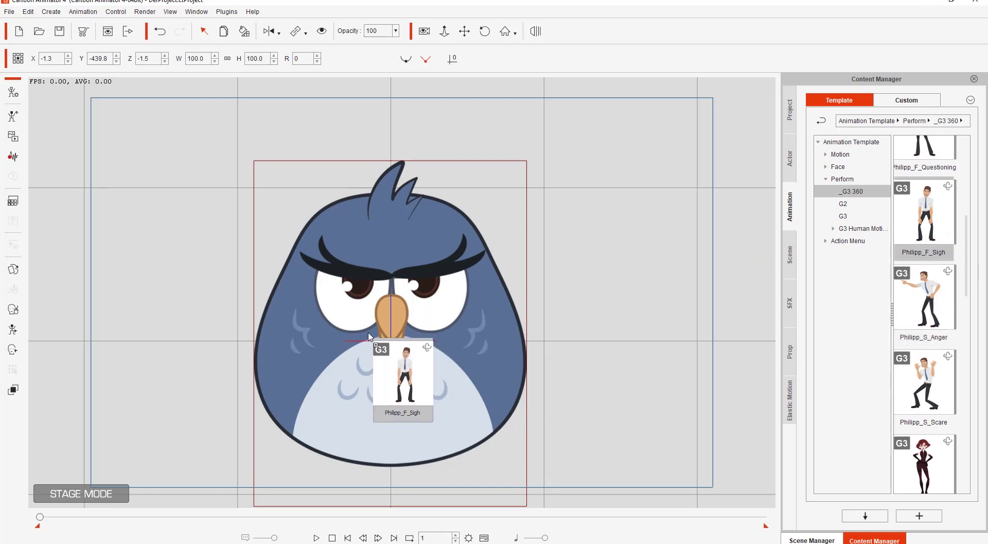
{"action": "left_click_drag", "start_coordinate": [369, 335], "coordinate": [369, 335]}
- Apply Roger_F_Laugh, then Roger_F_Positive to the owl, rewinding to frame 1 after each
{"action": "left_click", "coordinate": [332, 537]}
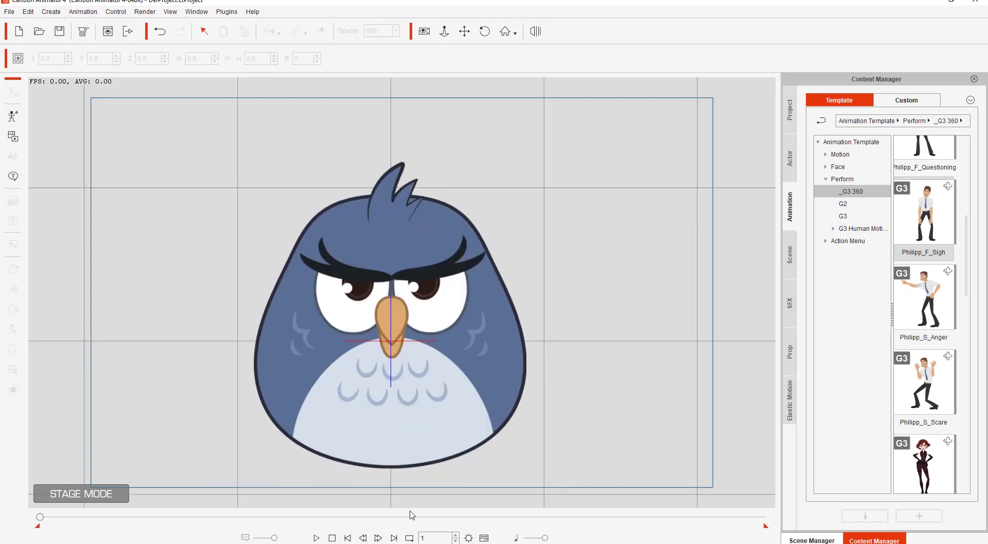
{"action": "left_click_drag", "start_coordinate": [971, 270], "coordinate": [967, 411]}
{"action": "left_click_drag", "start_coordinate": [924, 274], "coordinate": [432, 339]}
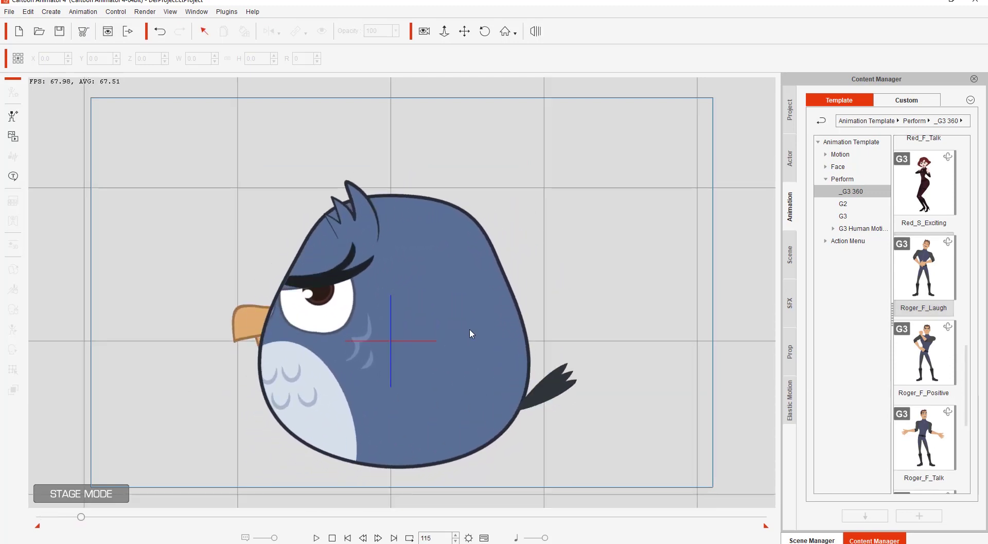
{"action": "left_click", "coordinate": [335, 536]}
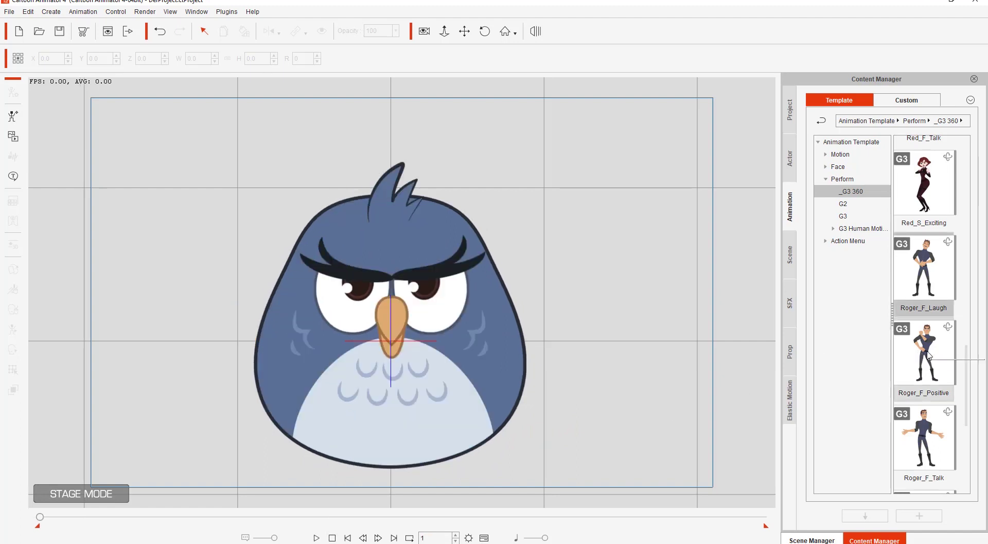
{"action": "left_click_drag", "start_coordinate": [923, 353], "coordinate": [469, 365]}
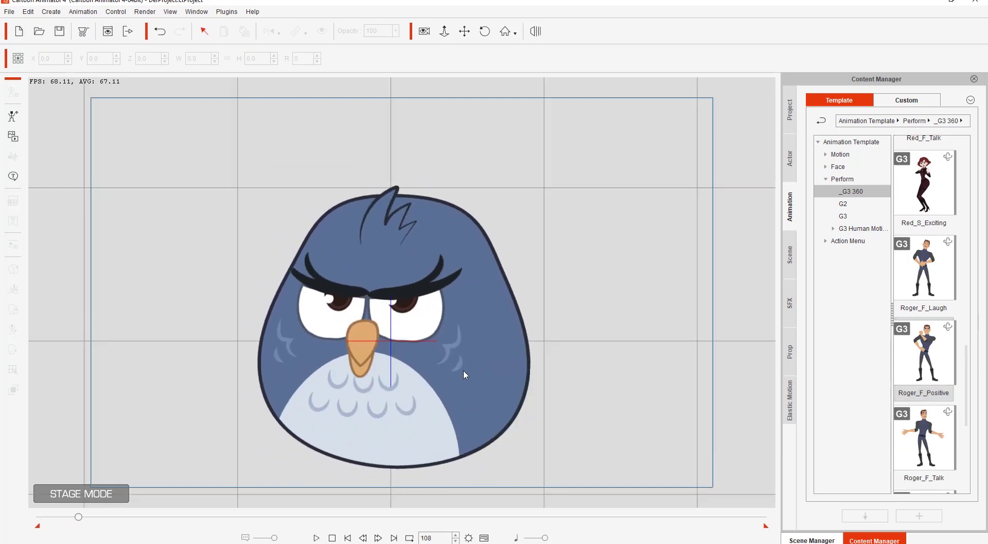
{"action": "left_click", "coordinate": [333, 537]}
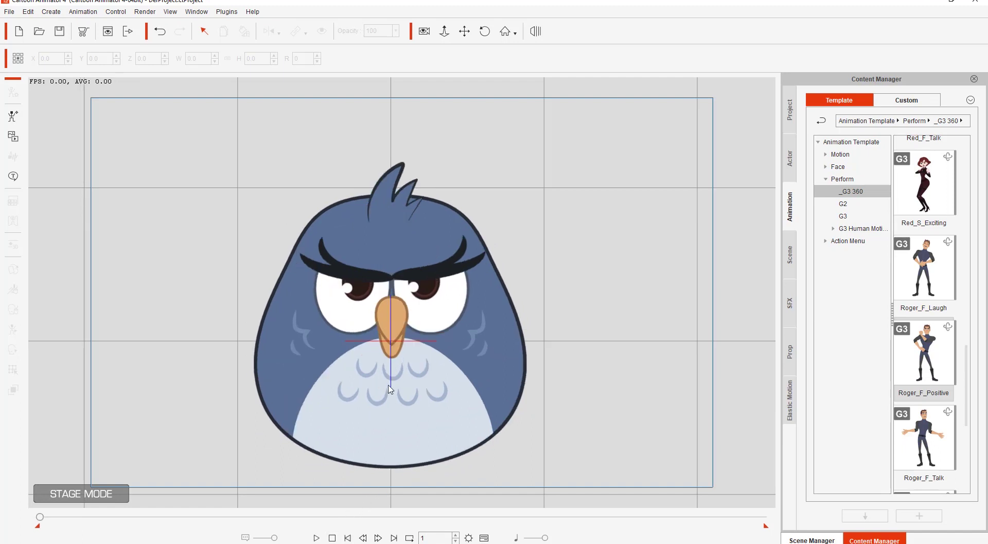